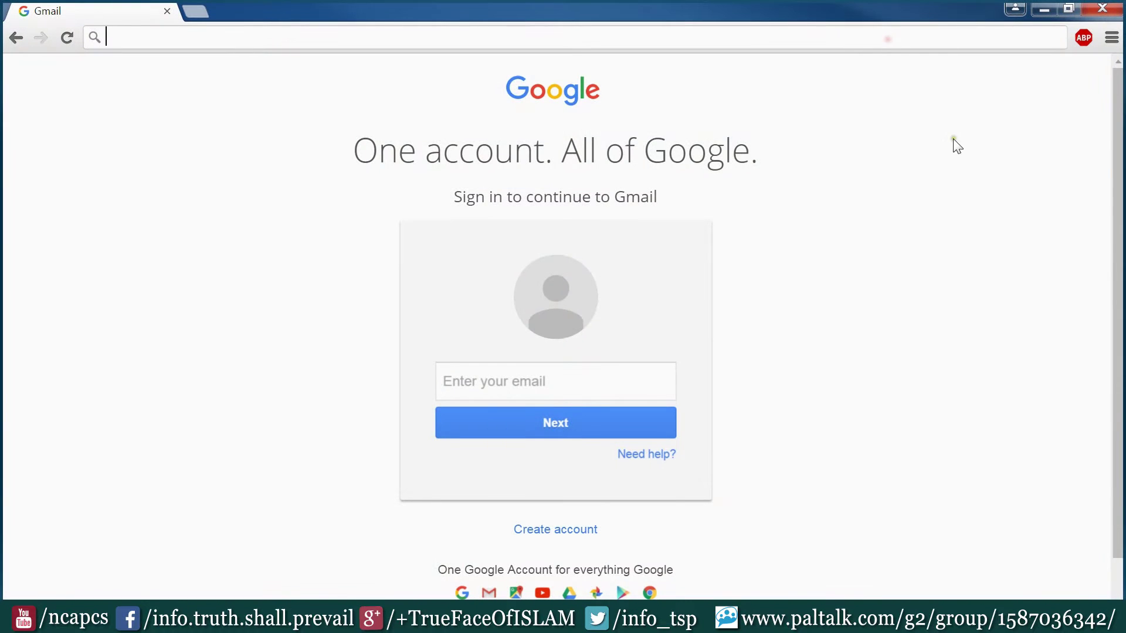
text(www.paltalk.com)
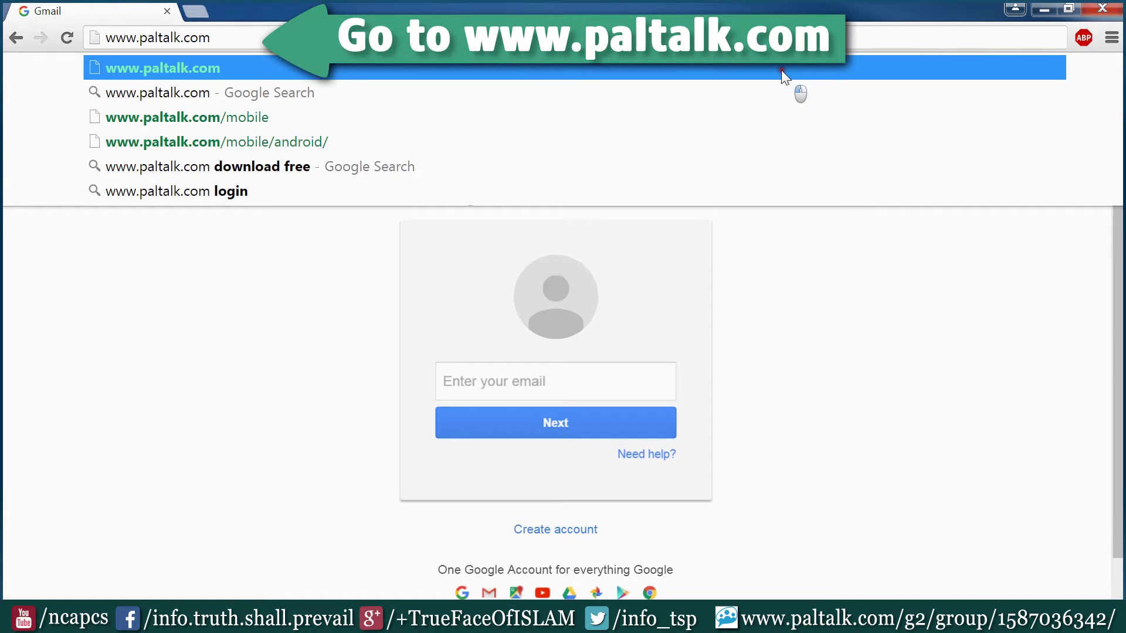
key(Return)
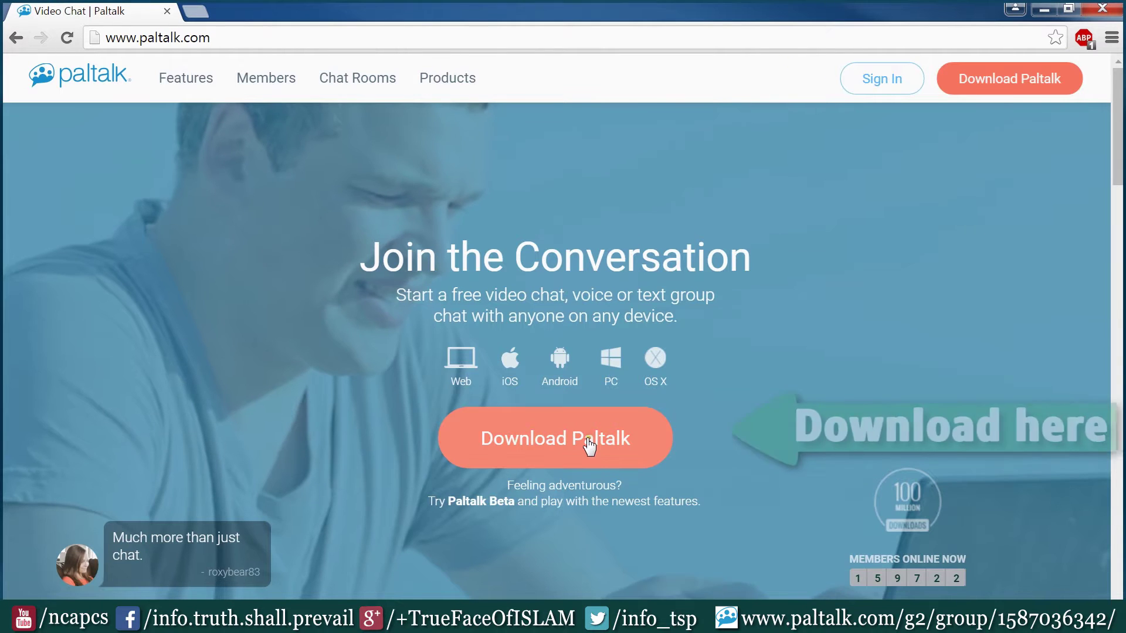
click(585, 439)
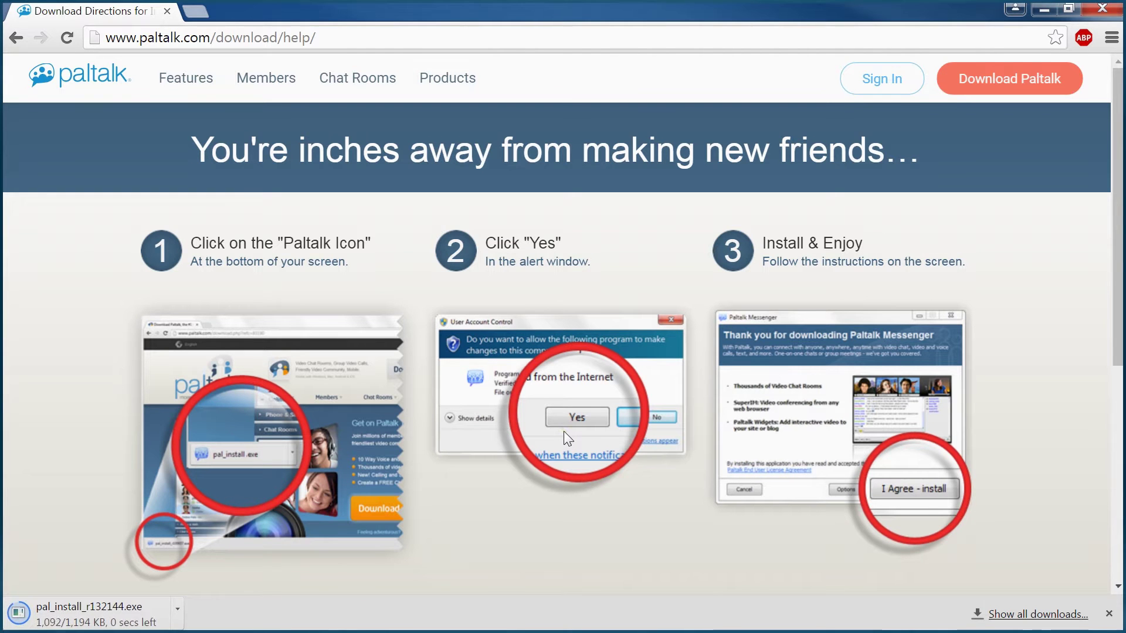
Run pal_install.exe past the security warning and accept the terms to install Paltalk Messenger 11.7.
click(97, 616)
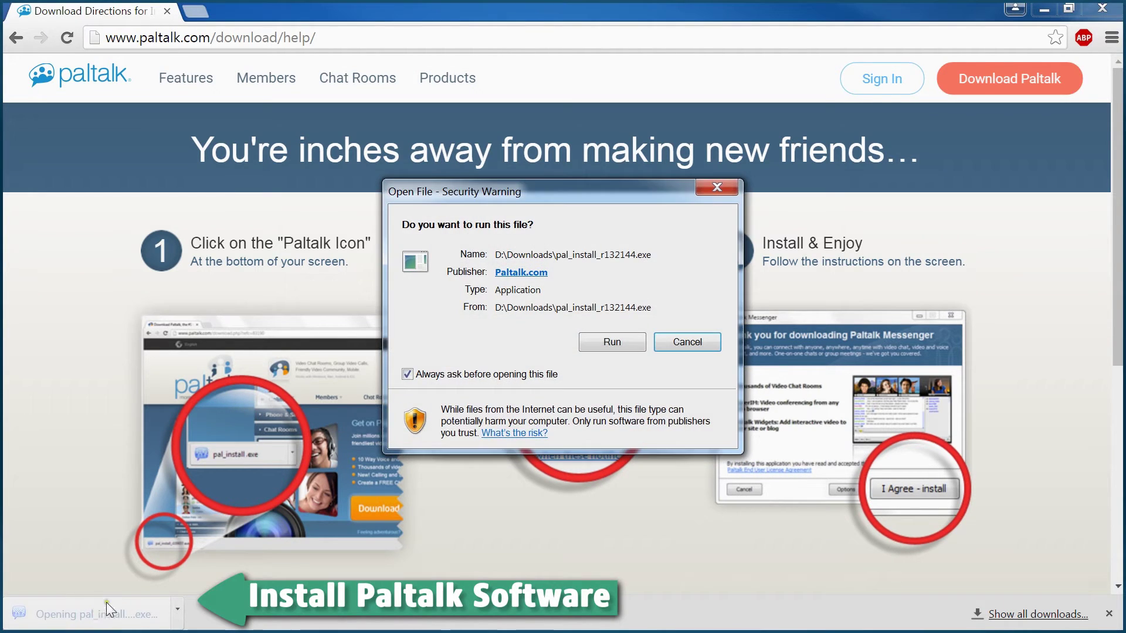
click(609, 342)
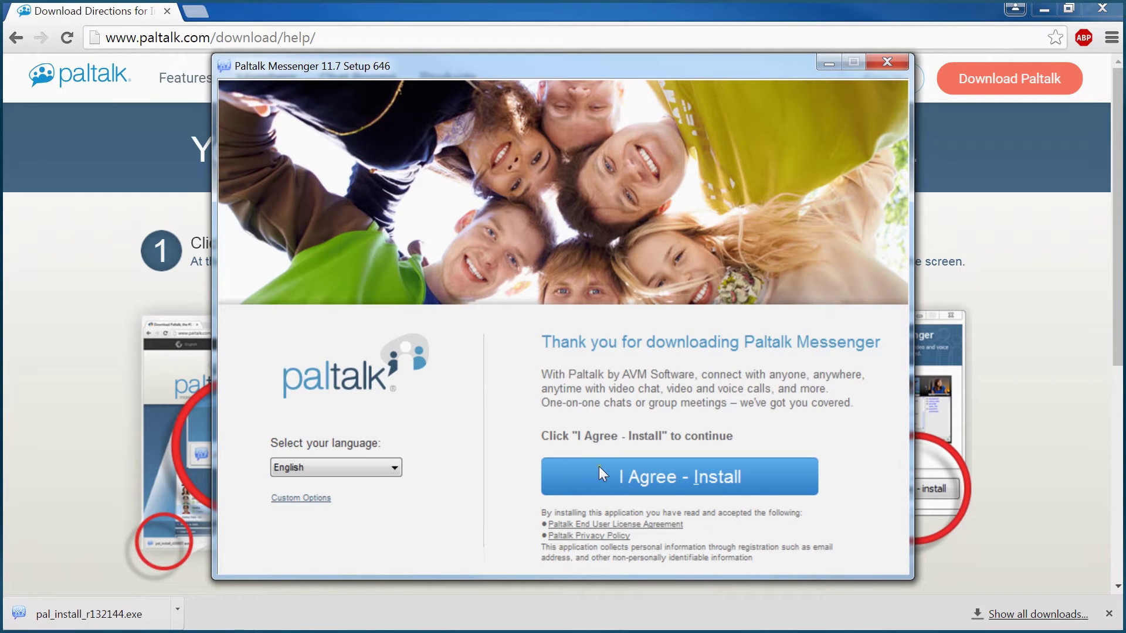
click(603, 474)
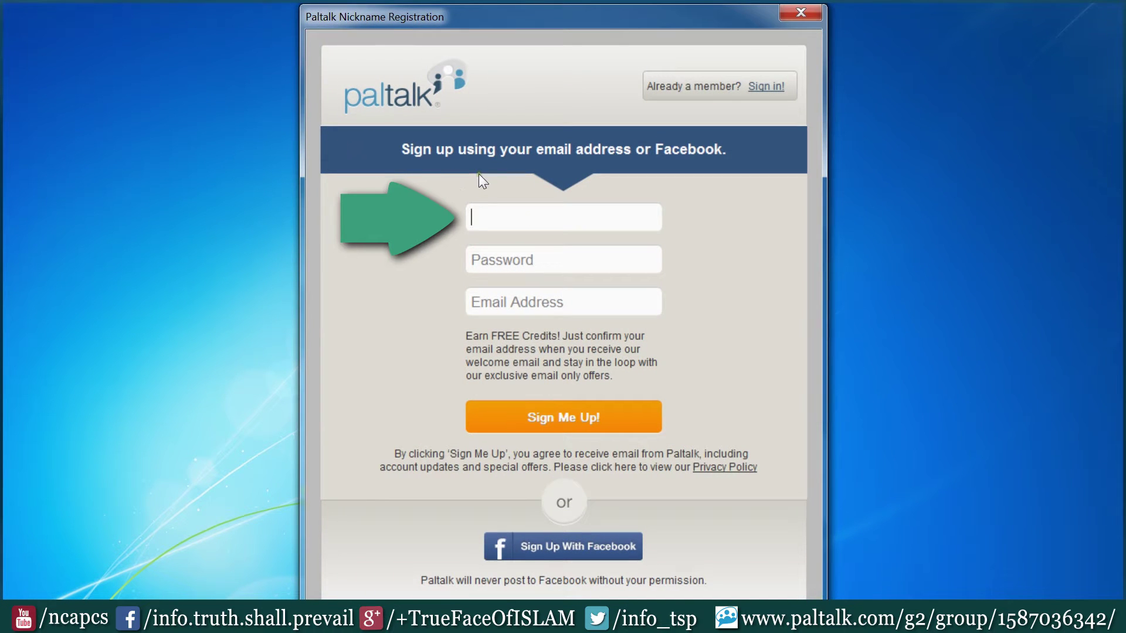
Fill in a nickname, password and e-mail address in Nickname Registration and submit the sign-up.
text(paltutorial)
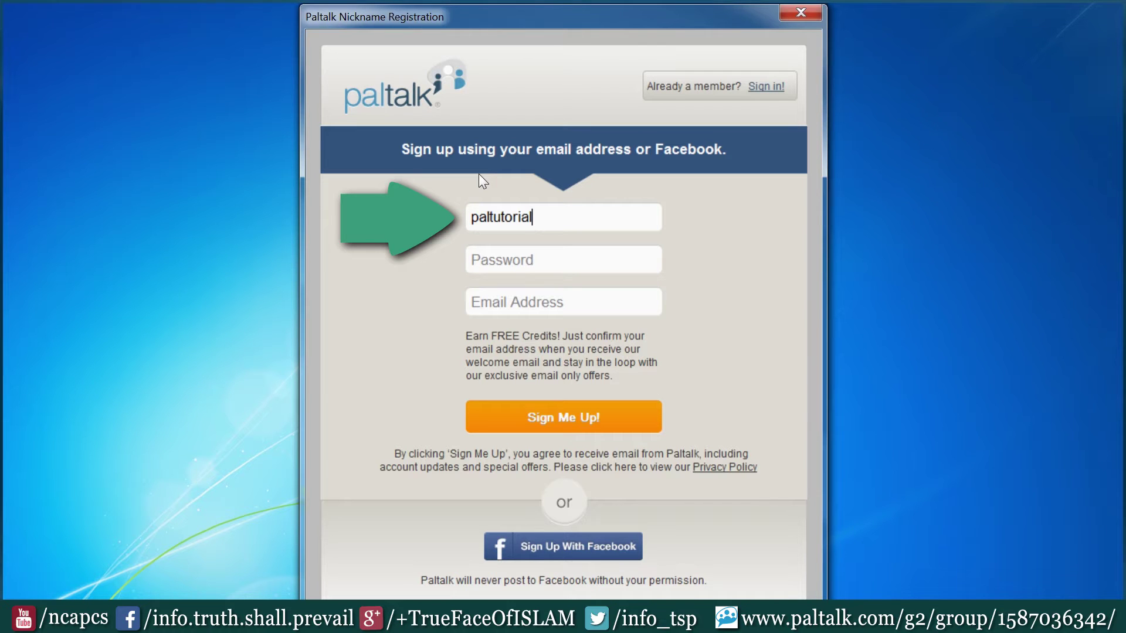
text(001)
key(Tab)
text(***)
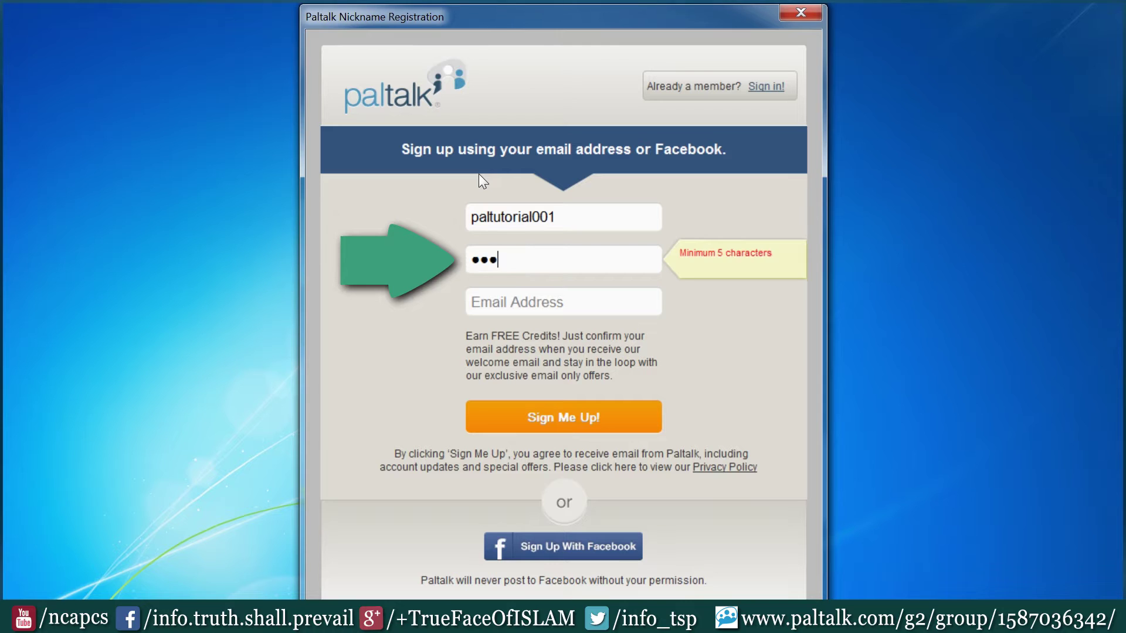
text(***)
key(Tab)
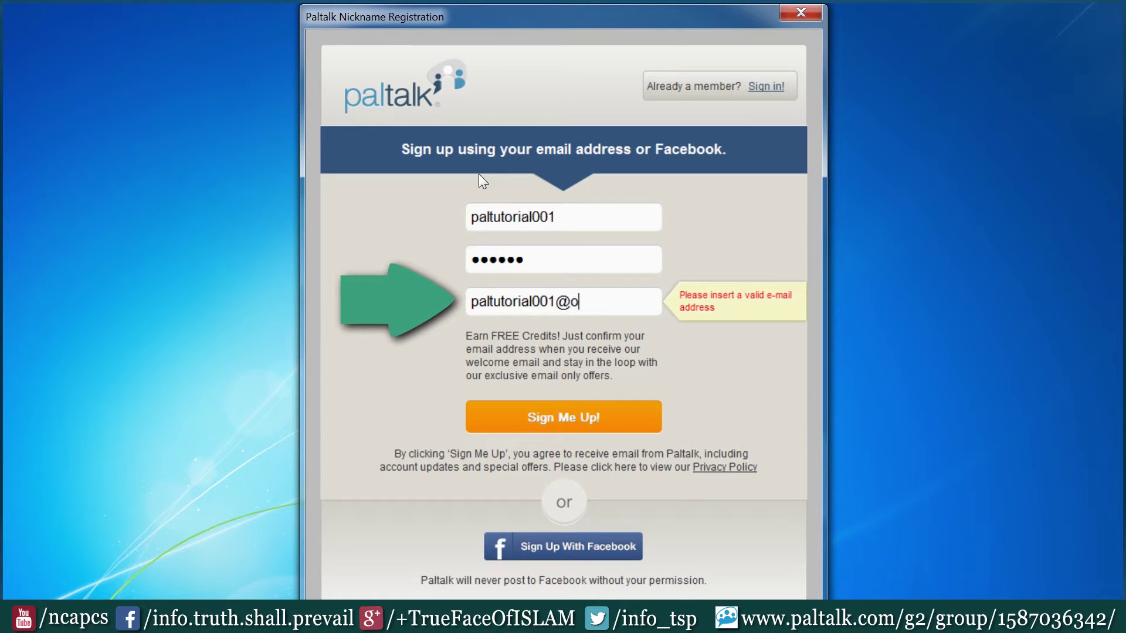
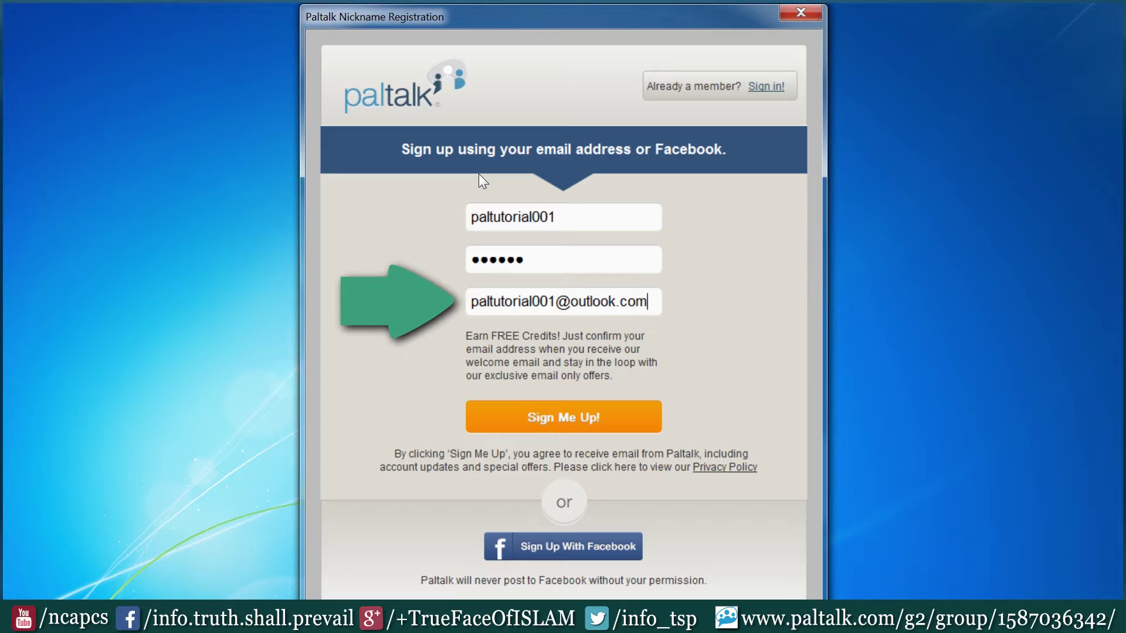
key(Return)
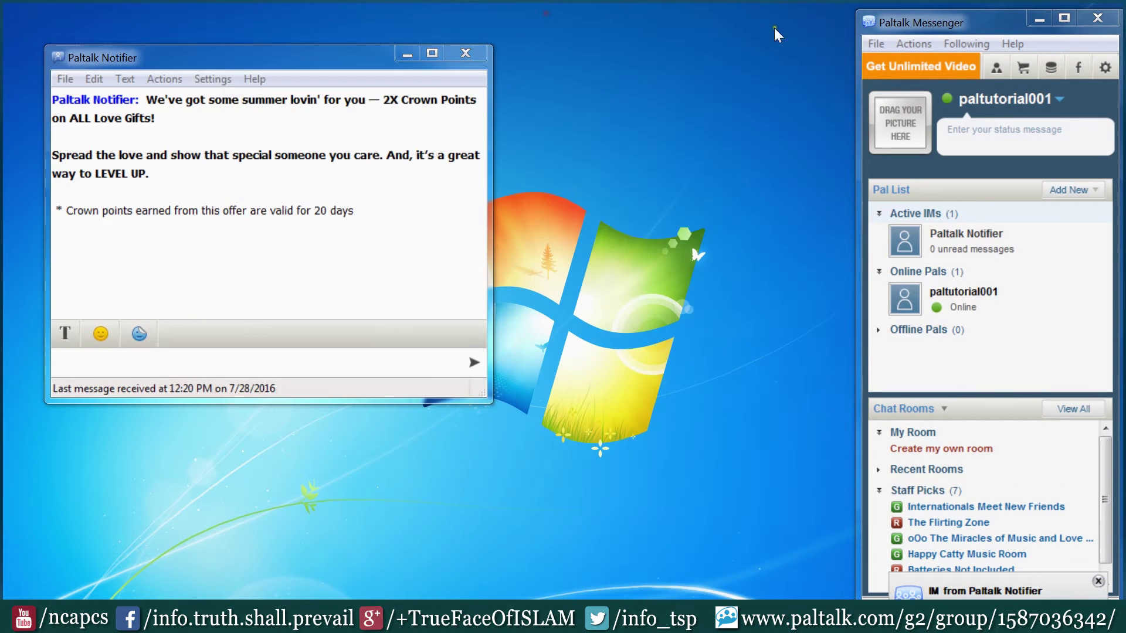
Close the Paltalk Notifier and add the first user to the Pal List by nickname search.
click(466, 52)
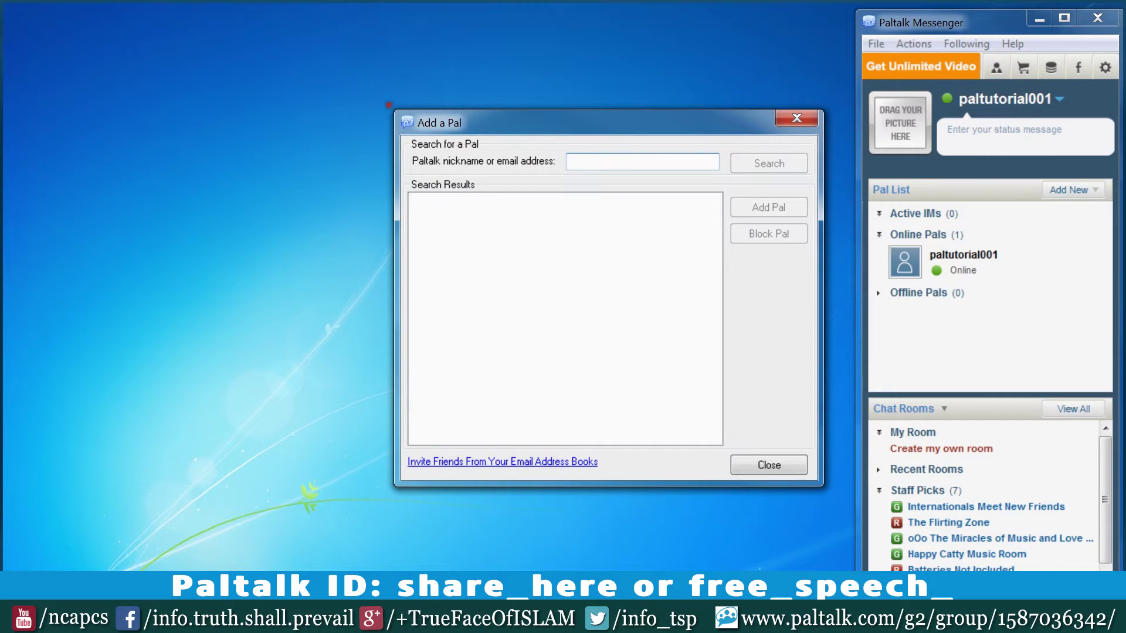
text(share)
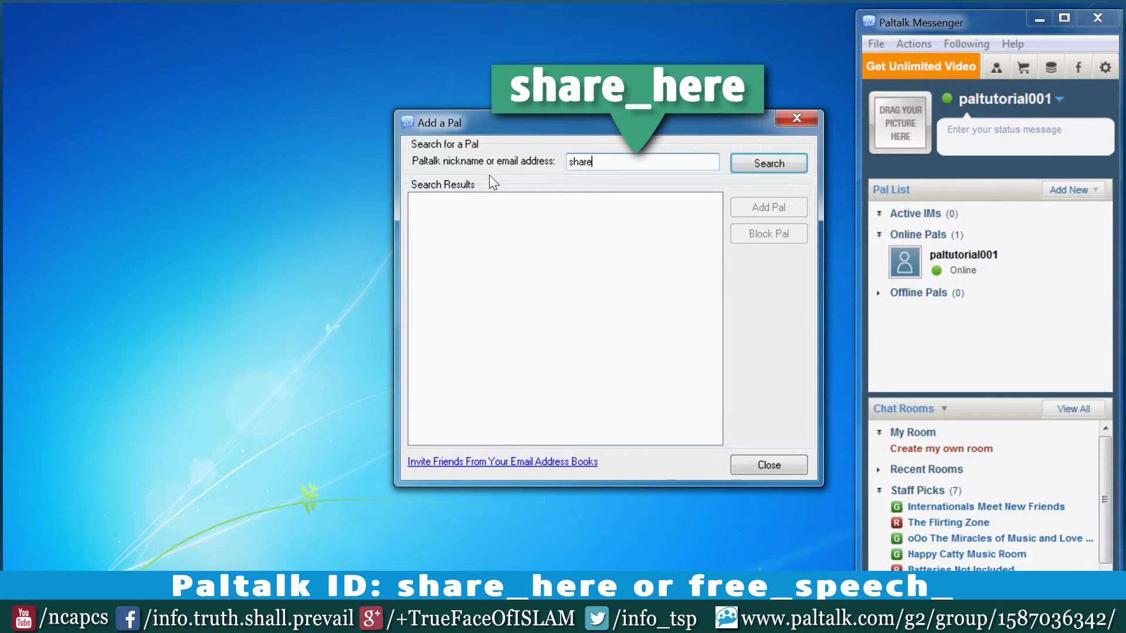
text(_here)
key(Return)
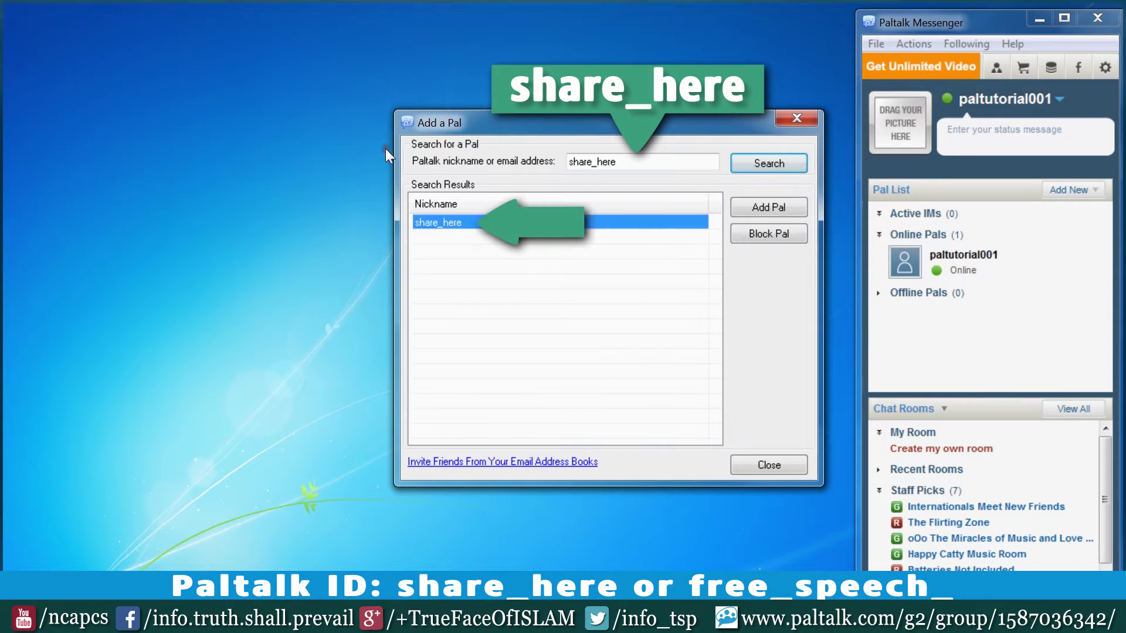
key(Return)
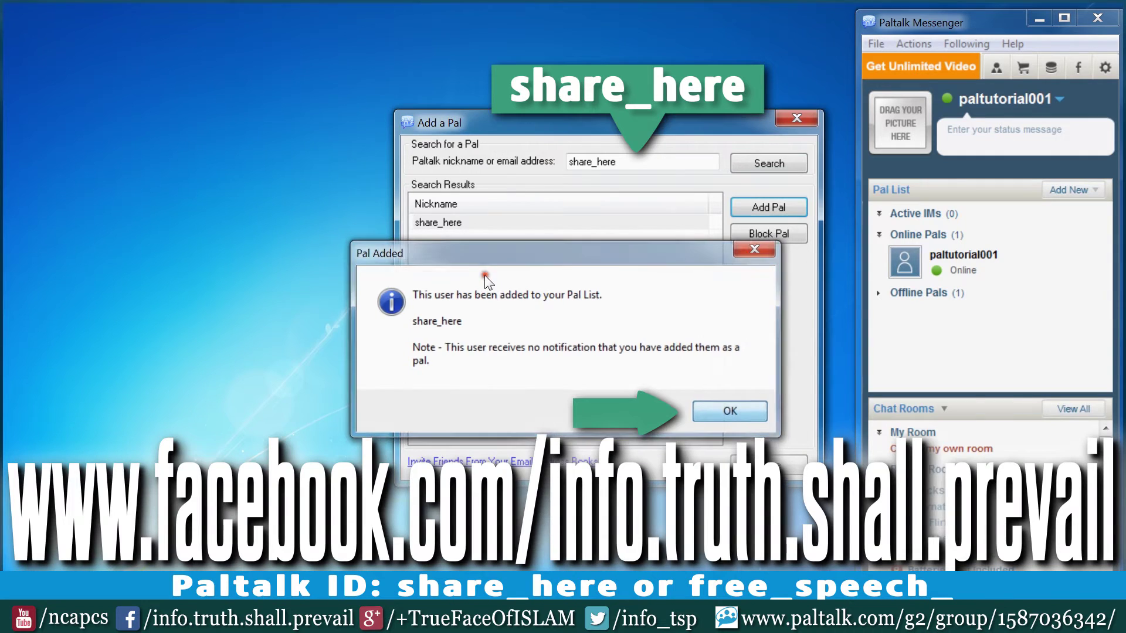
key(Return)
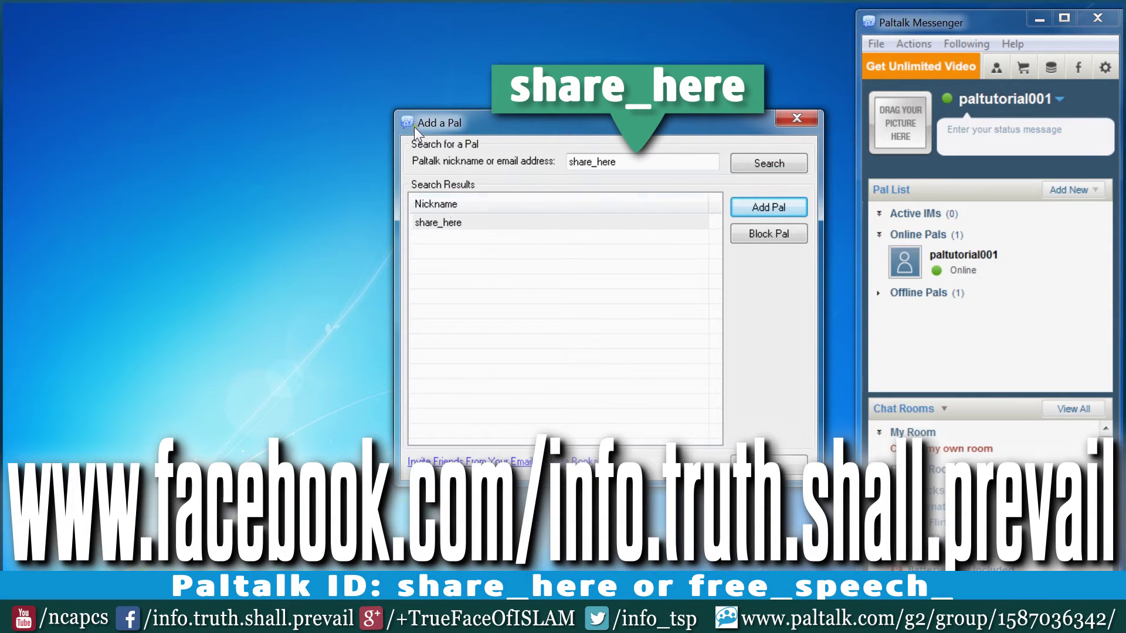
Search for the second user, pick the exact match and add them as a pal.
key(shift+Tab)
key(shift+Tab)
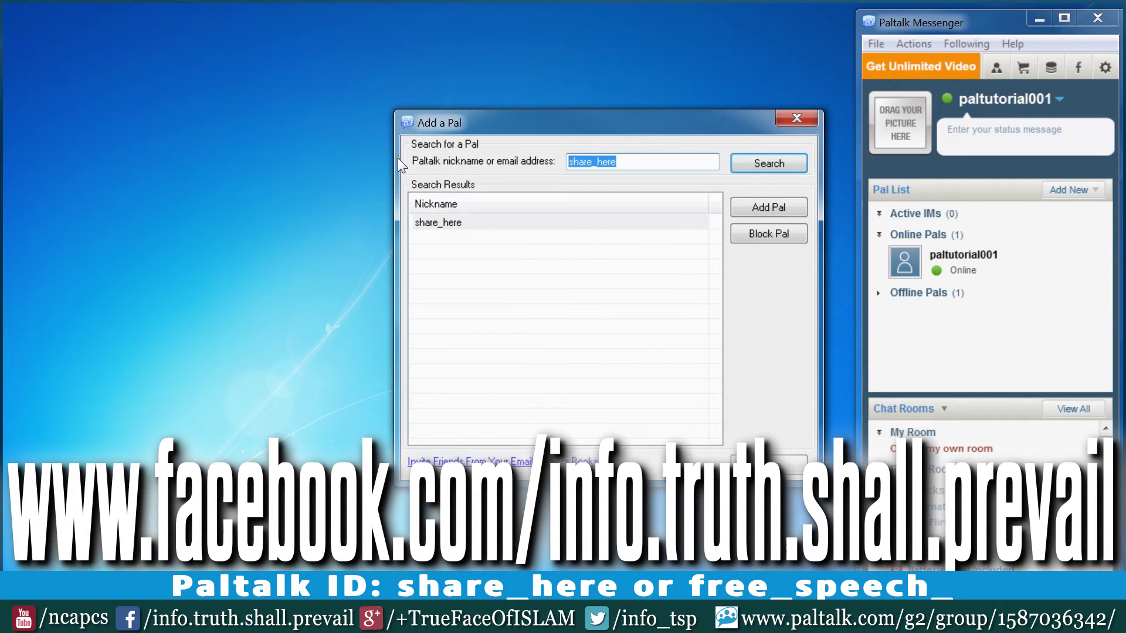
text(free_)
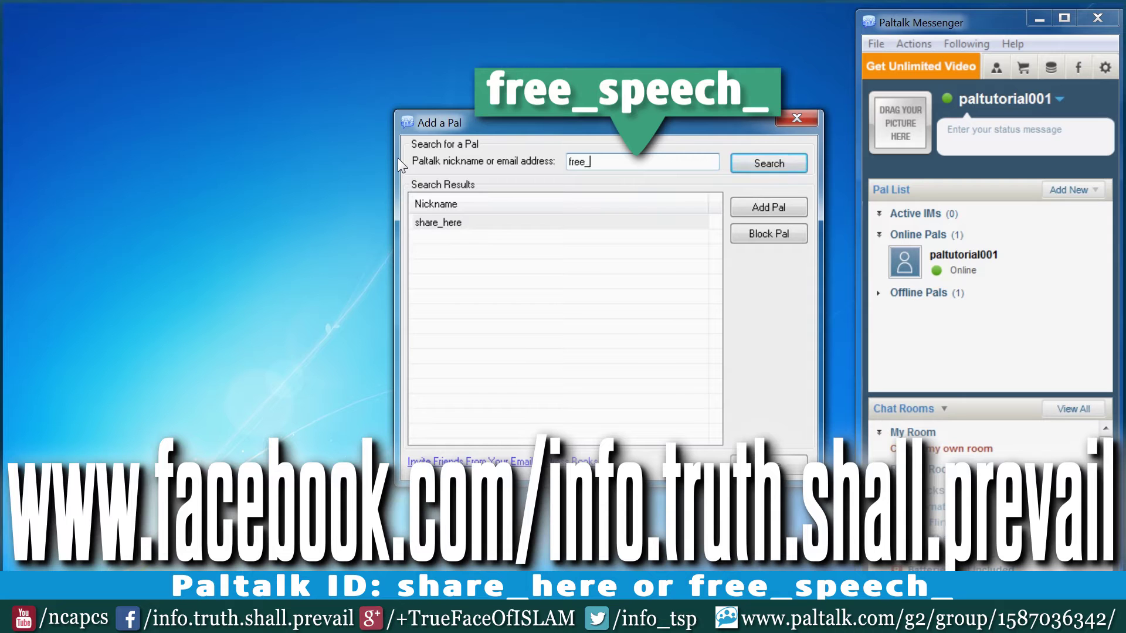
text(speech)
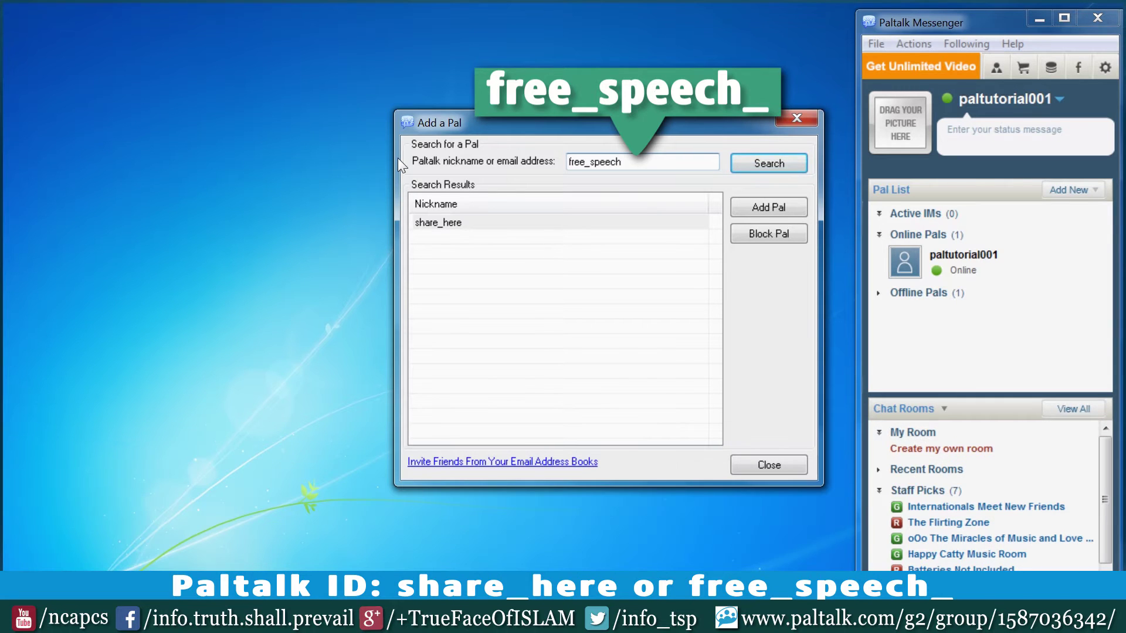
text(_)
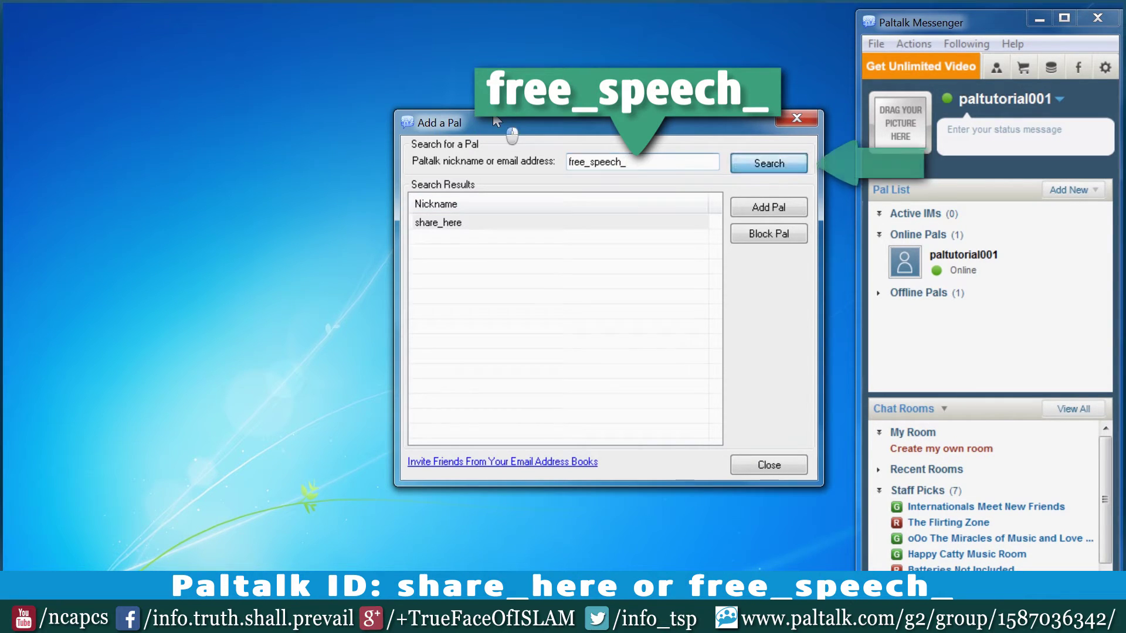
click(740, 168)
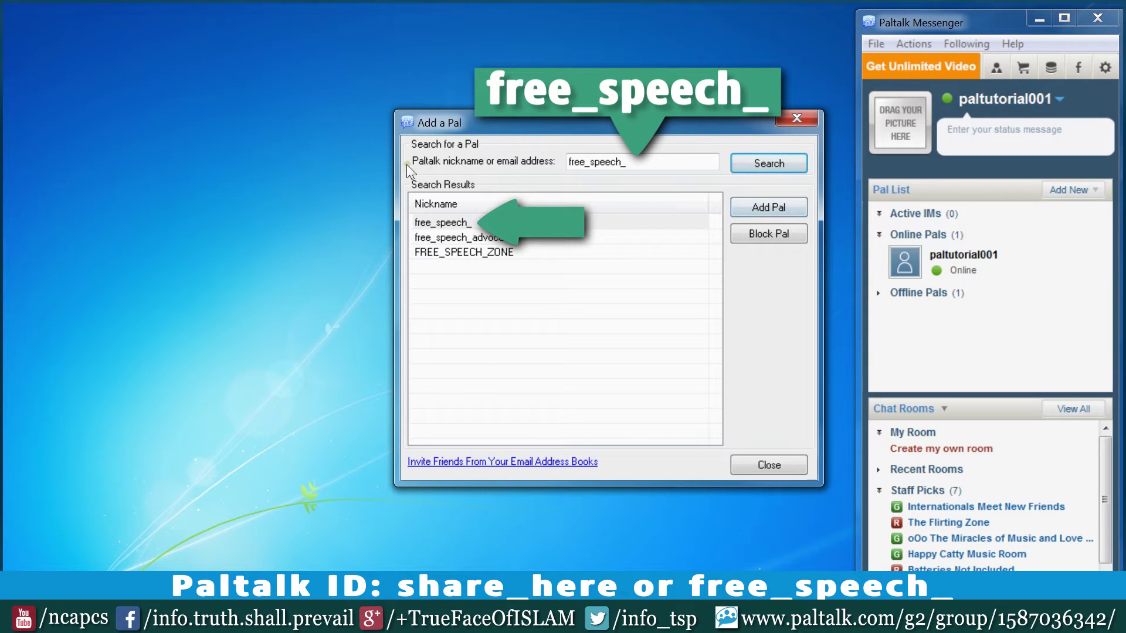
click(442, 222)
click(769, 207)
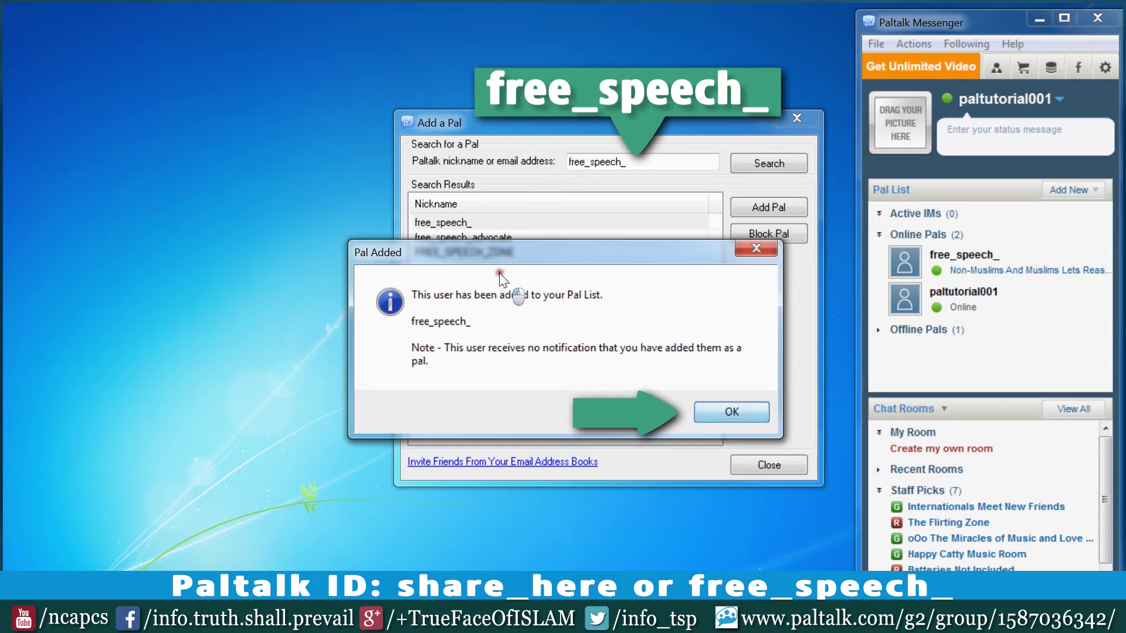
key(Return)
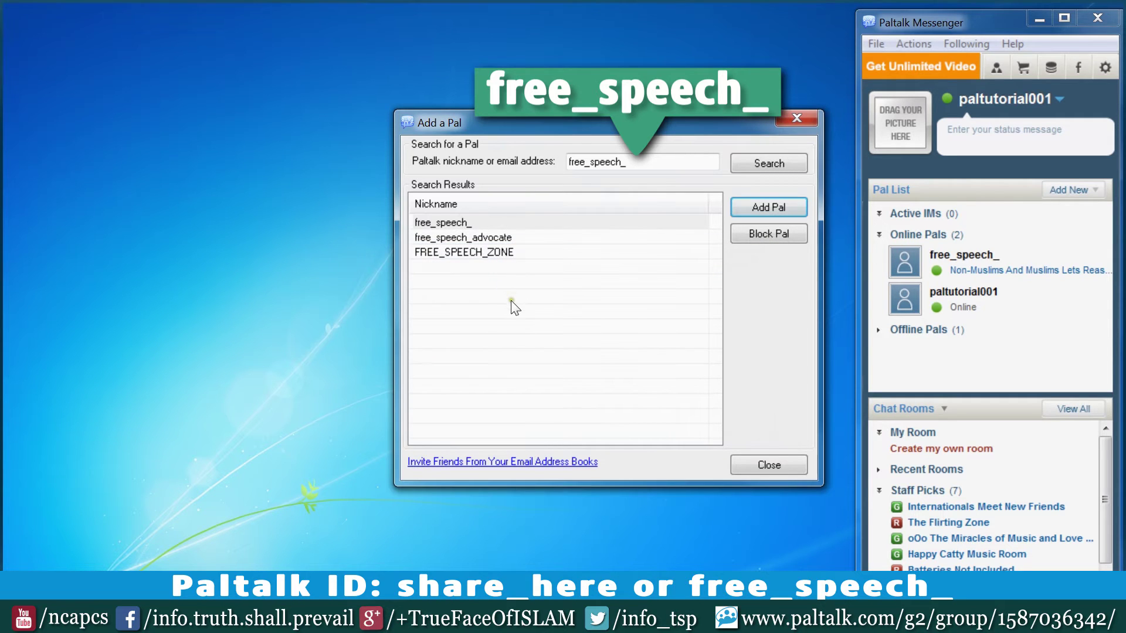
click(768, 464)
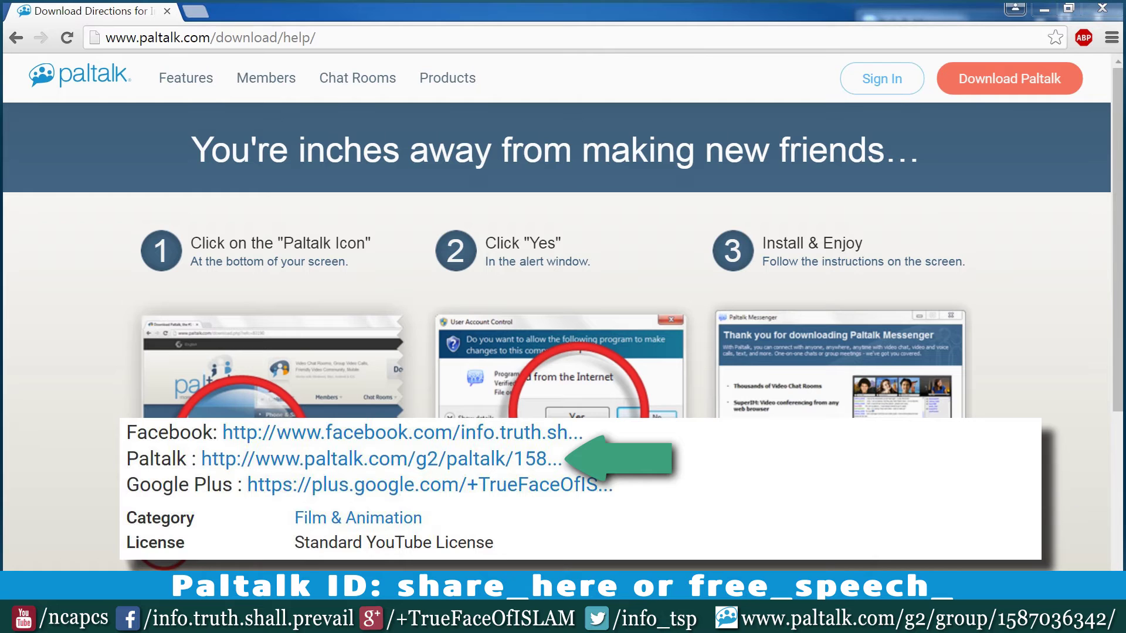
click(220, 41)
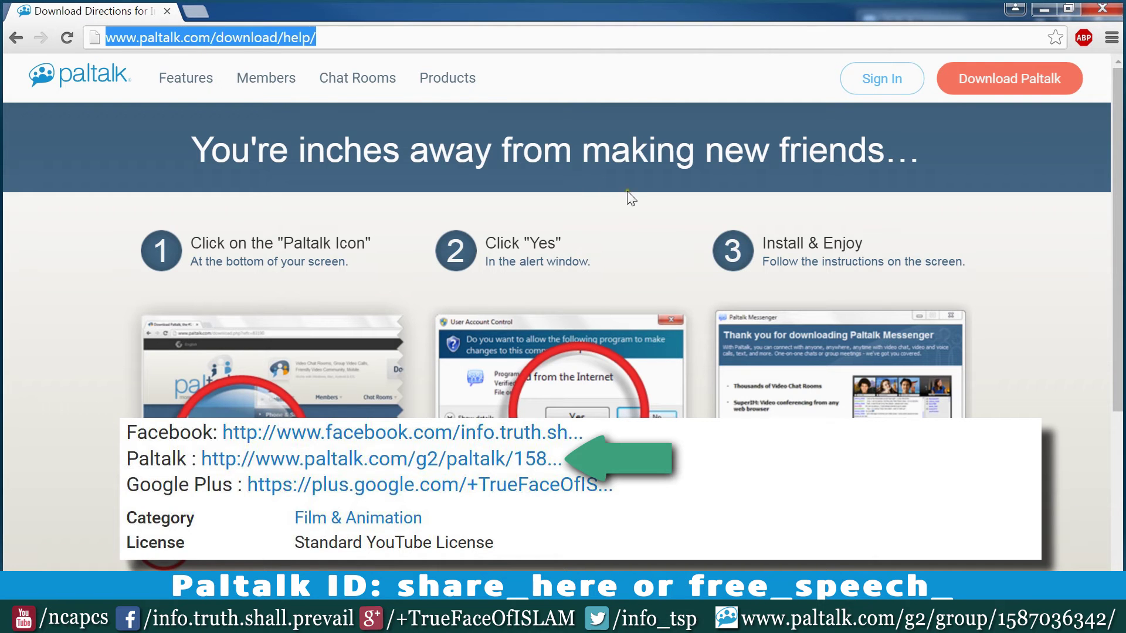
key(ctrl+v)
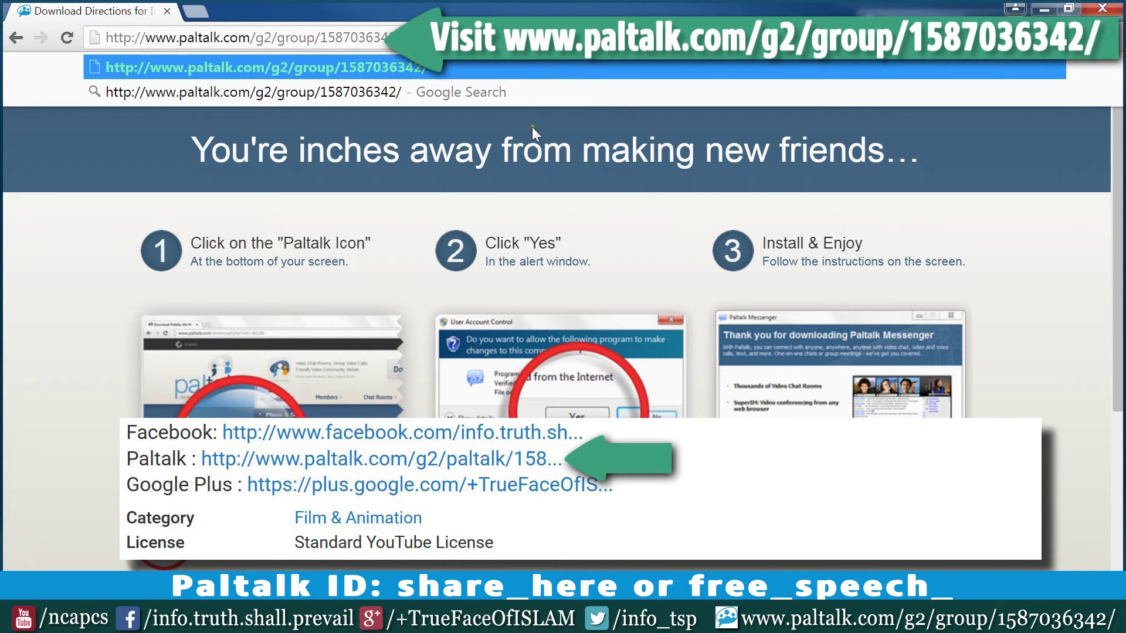
key(Return)
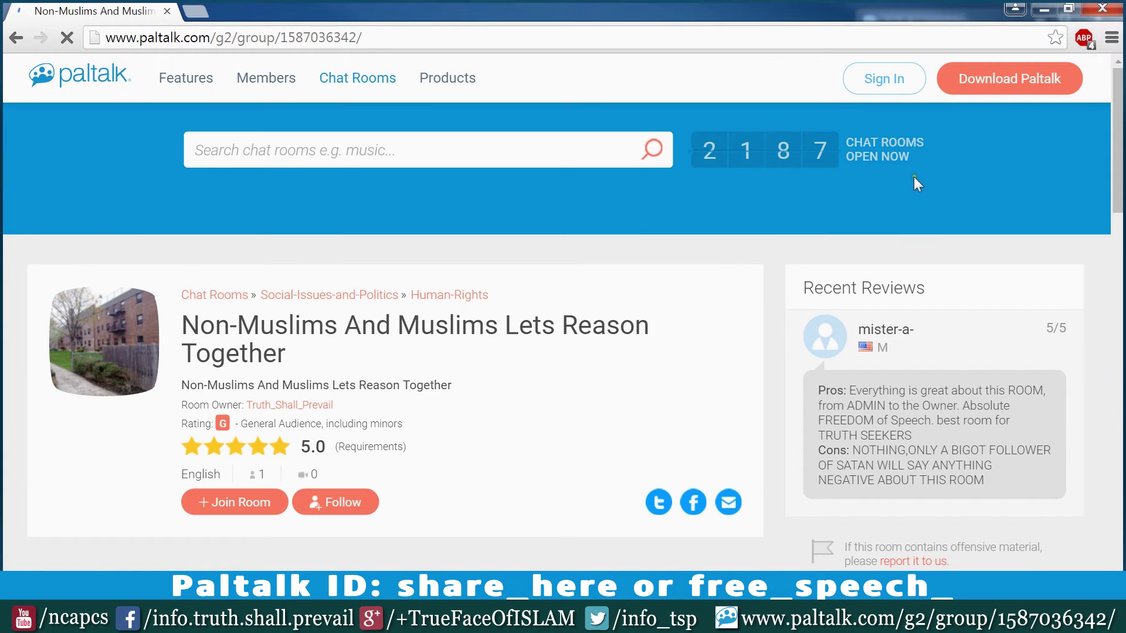
click(892, 88)
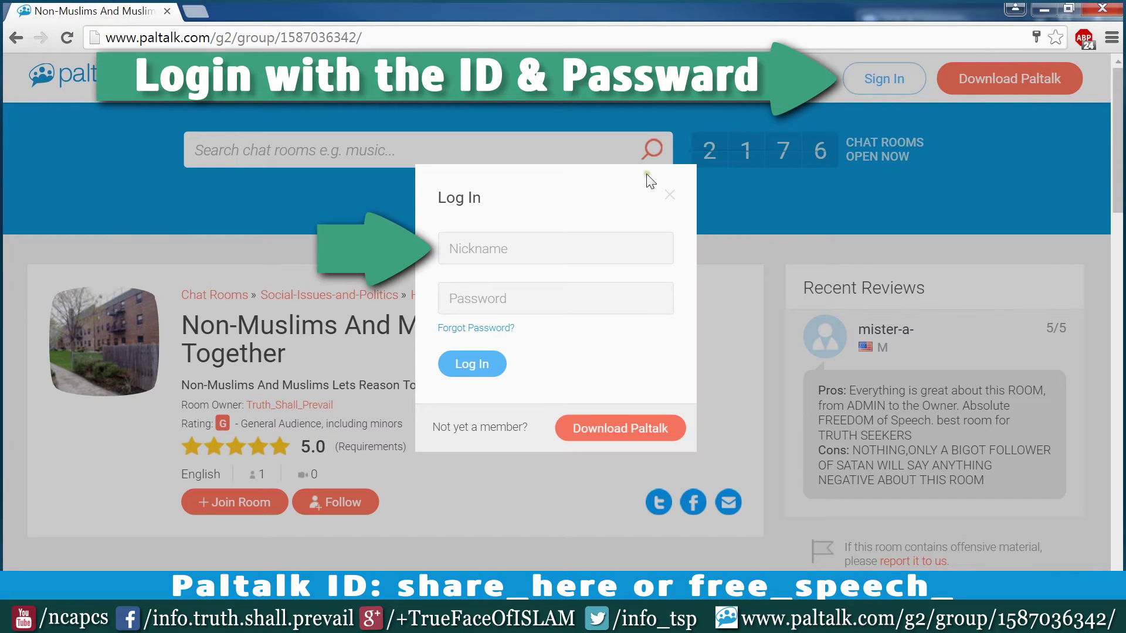
Log in on the website with the account nickname and password, then follow the room.
click(584, 249)
text(palt)
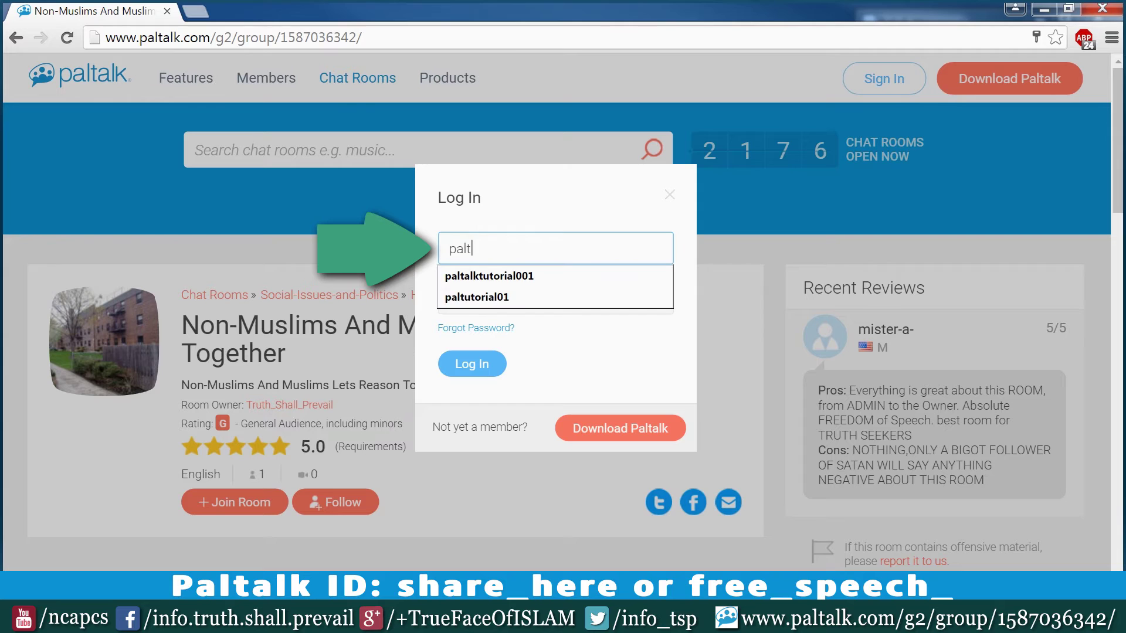
text(utorial001)
key(Tab)
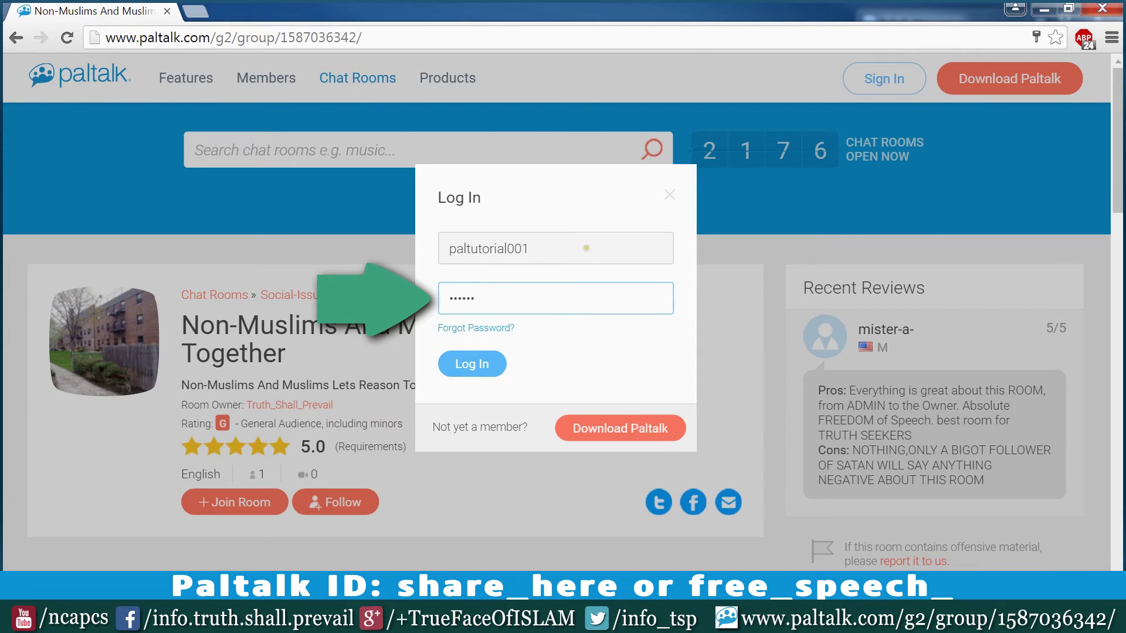
click(487, 366)
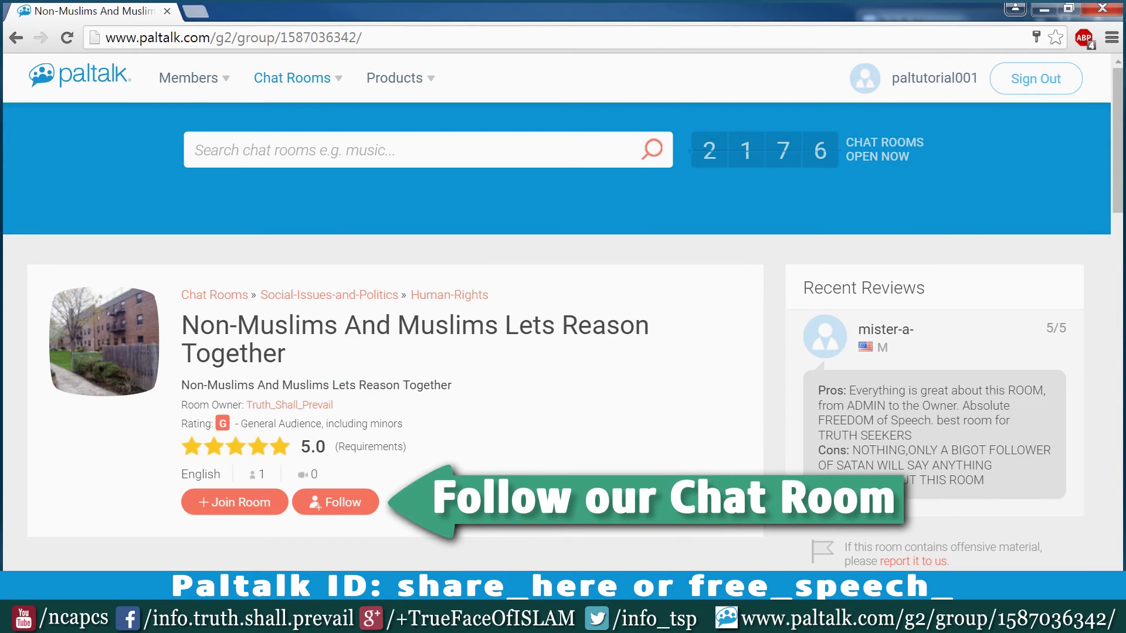
click(335, 509)
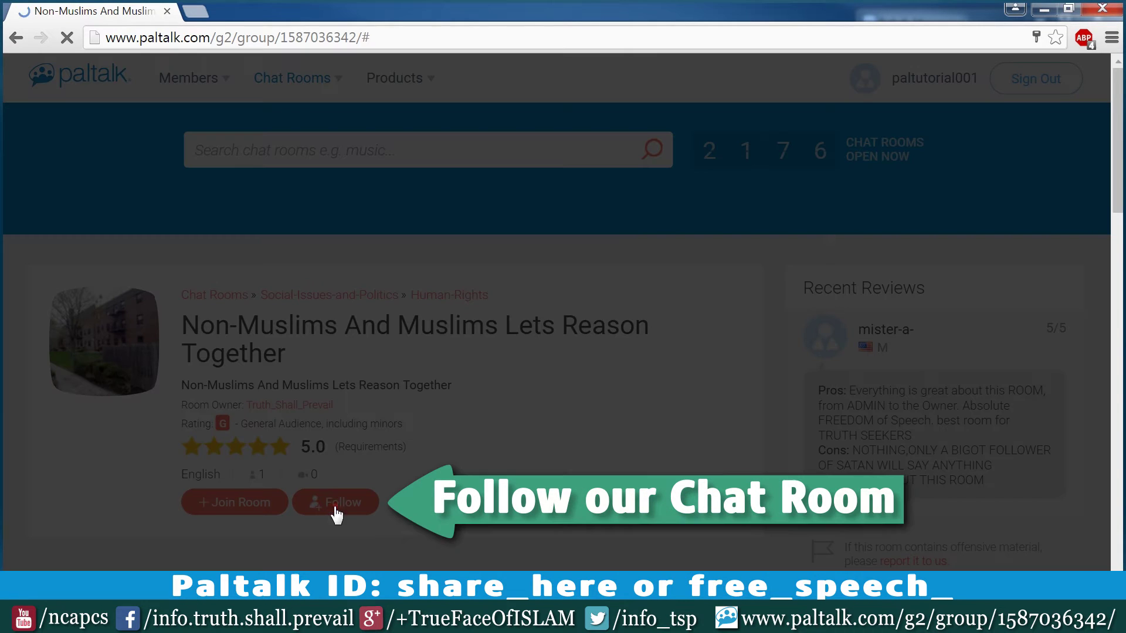
click(556, 314)
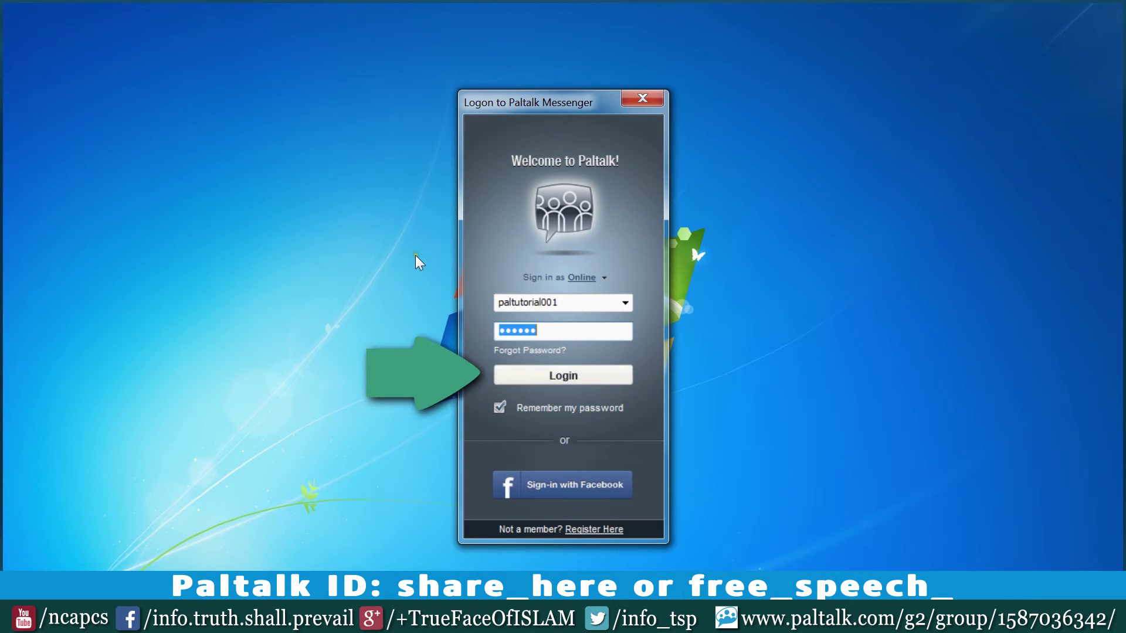
Sign in to Messenger, join the followed room and the pal's room, then load free.avg.com.
key(Return)
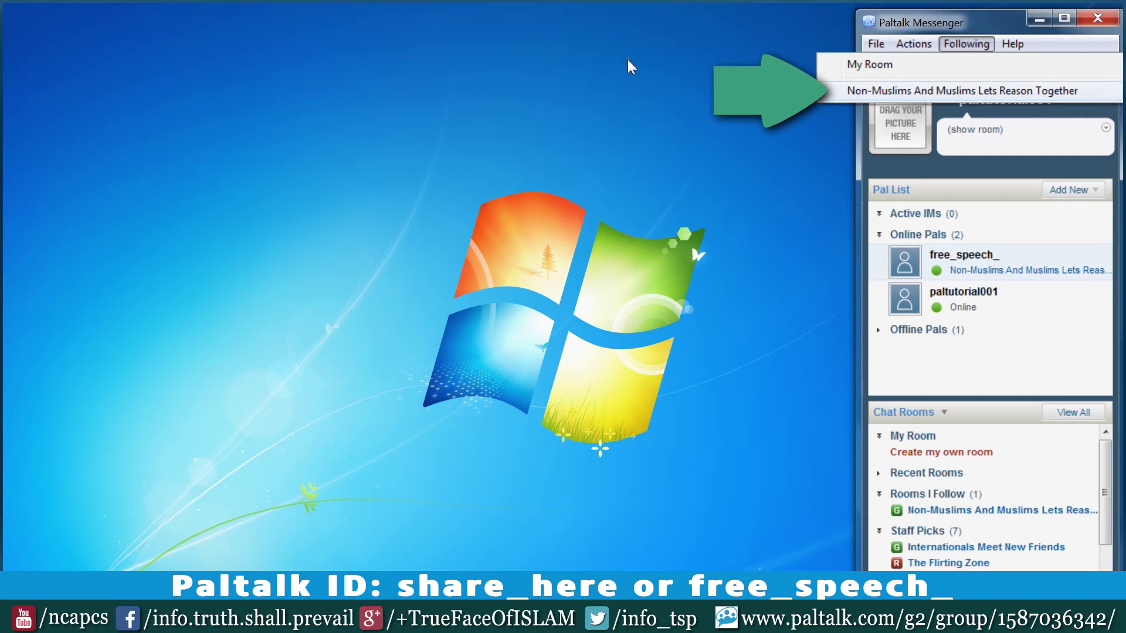
key(Return)
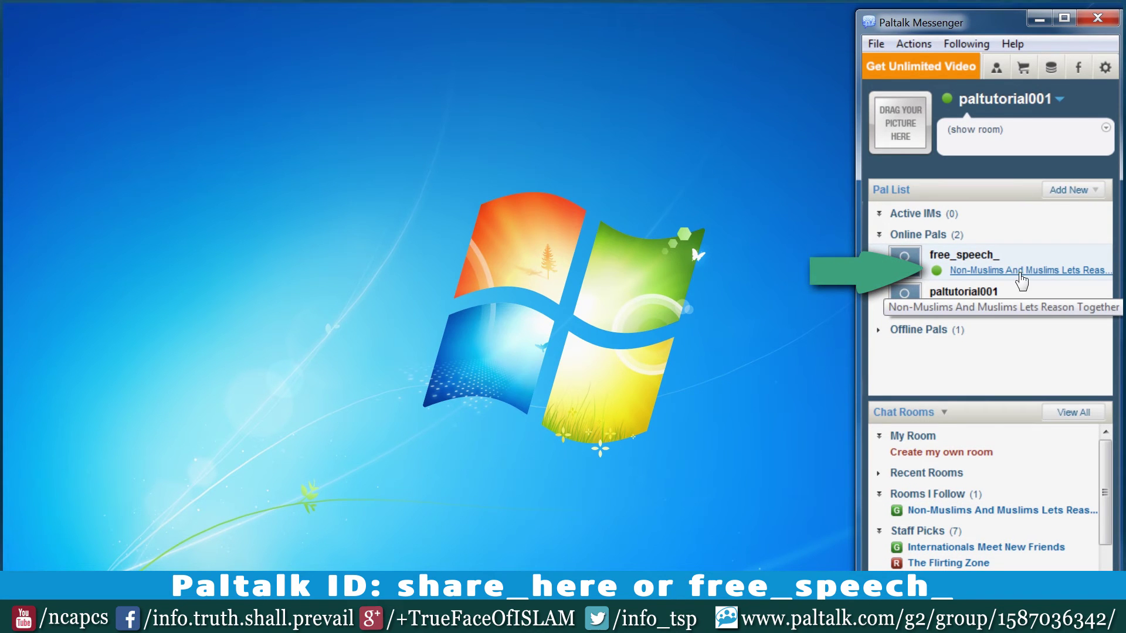
click(1021, 273)
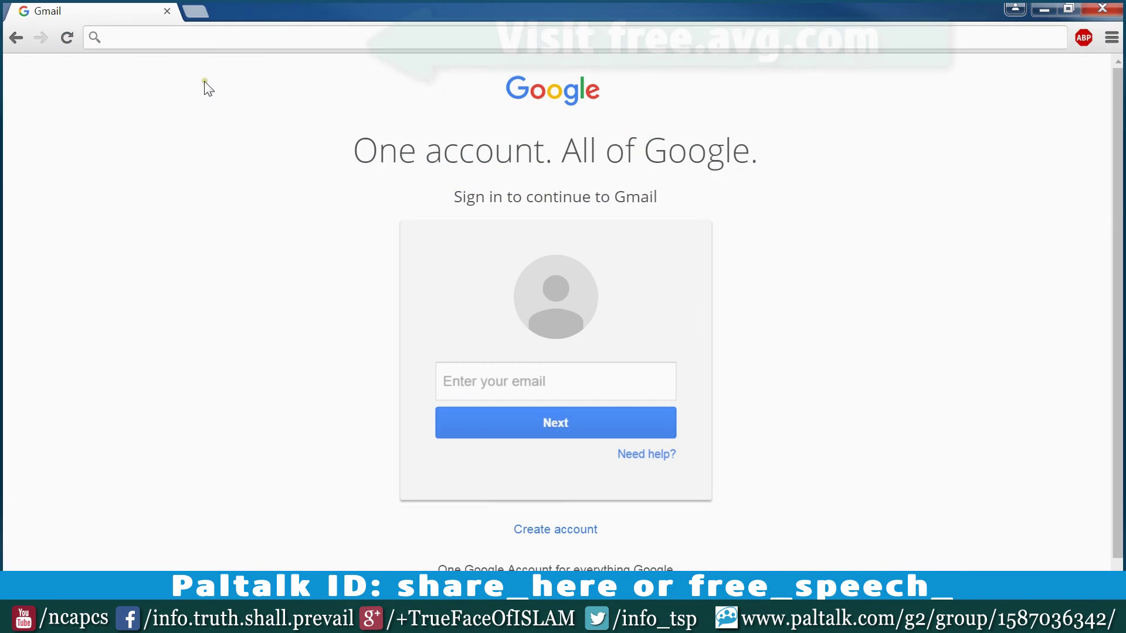
text(free.avg.com)
key(Return)
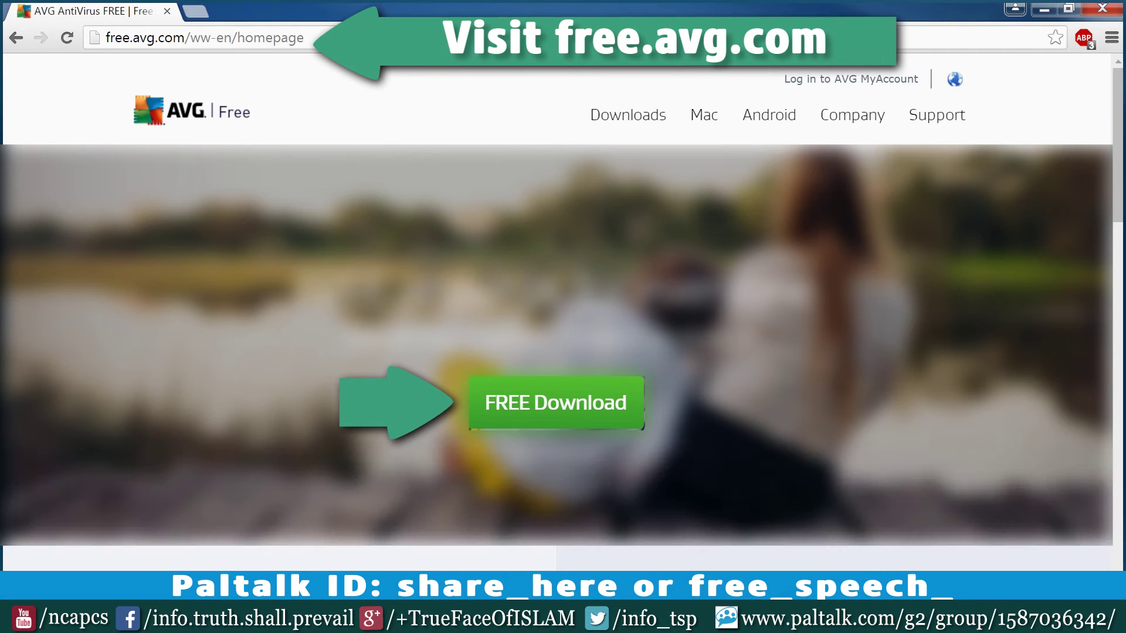
Start the free AVG download, browse ESET's Windows home products, then load express.paltalk.com.
click(540, 402)
scroll(540, 402, down, 4)
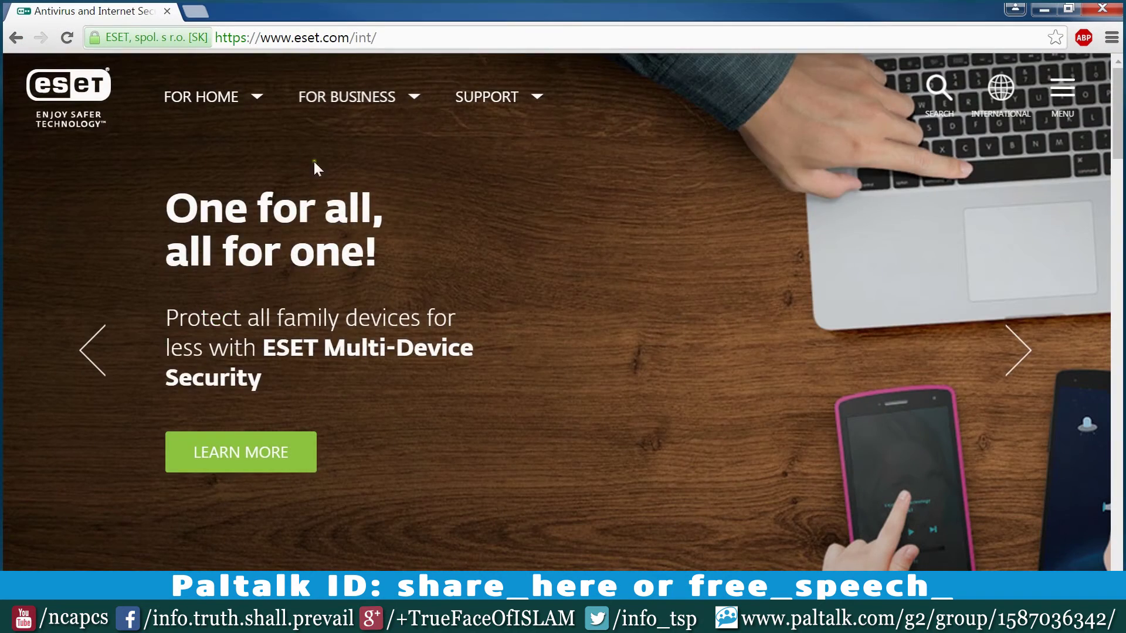
click(246, 98)
click(276, 224)
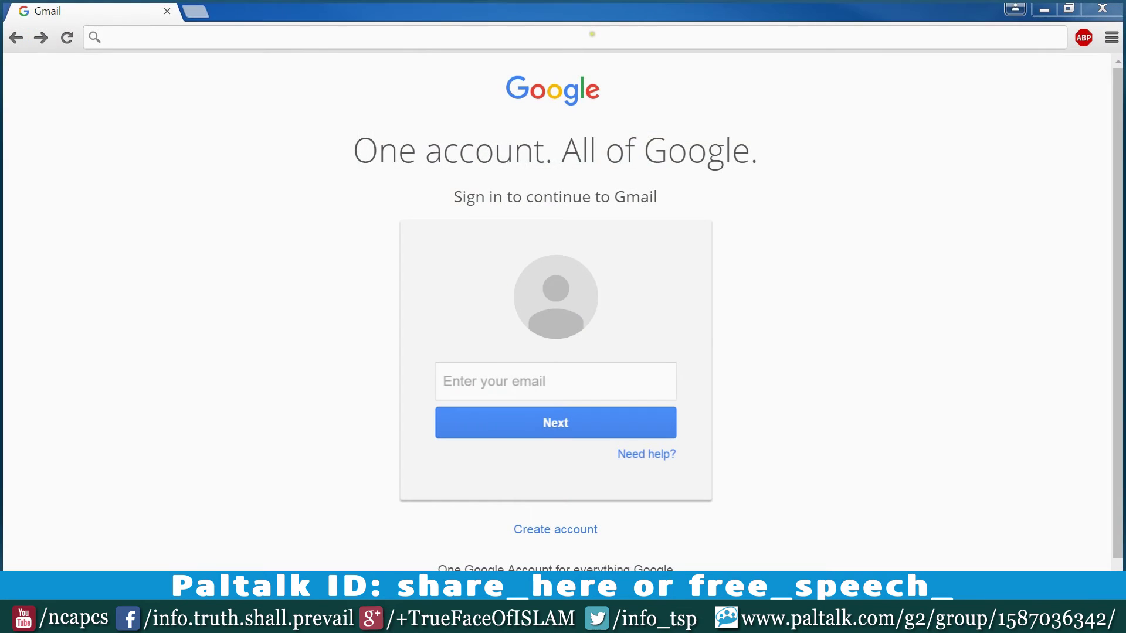
text(http://express.paltalk.com)
key(Return)
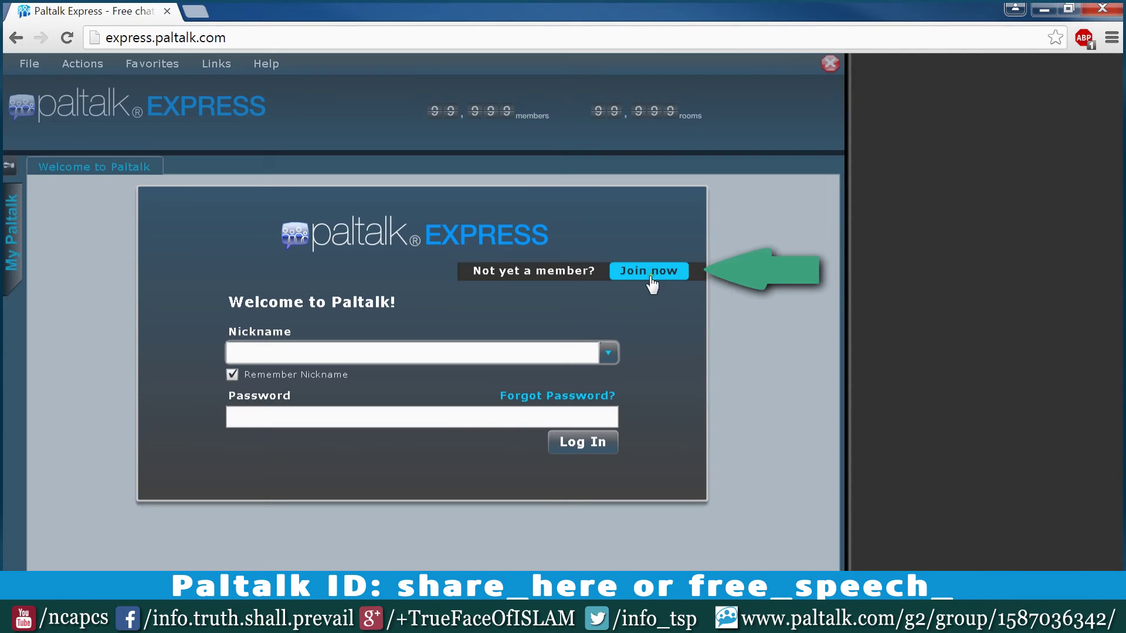
Log in to Paltalk Express with the existing account's nickname and password.
click(651, 279)
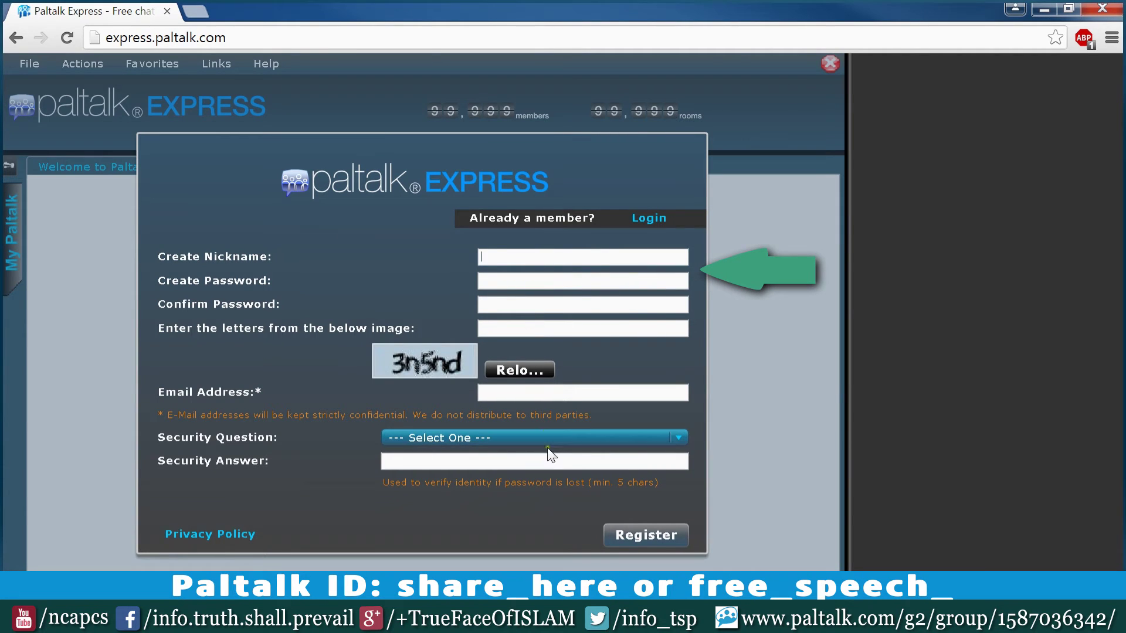
click(649, 218)
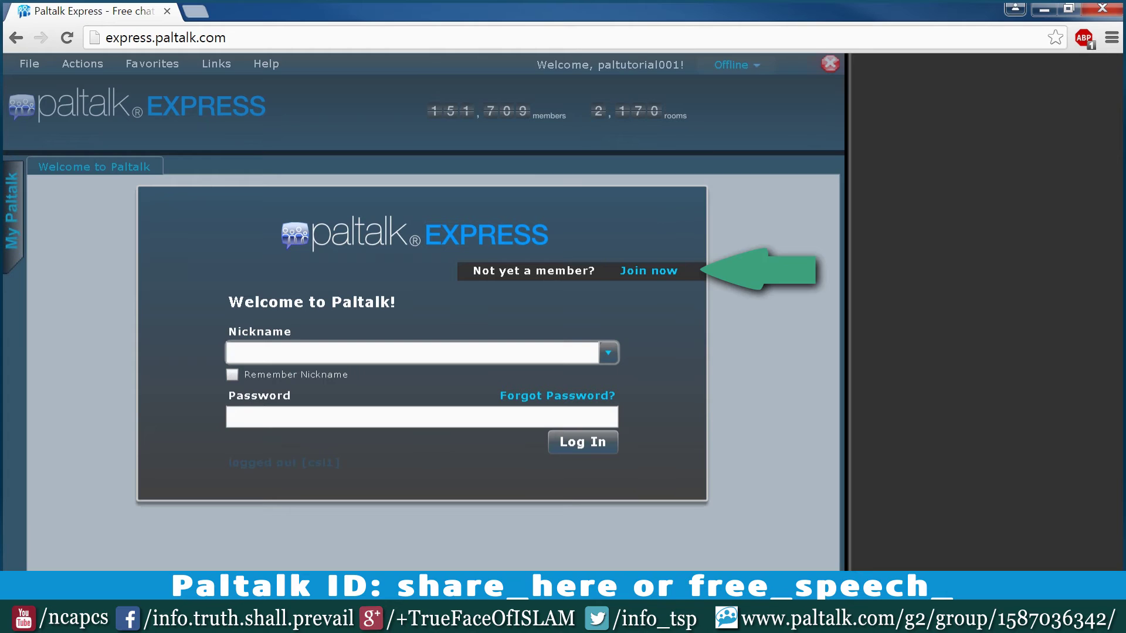
text(palt)
text(utorial001)
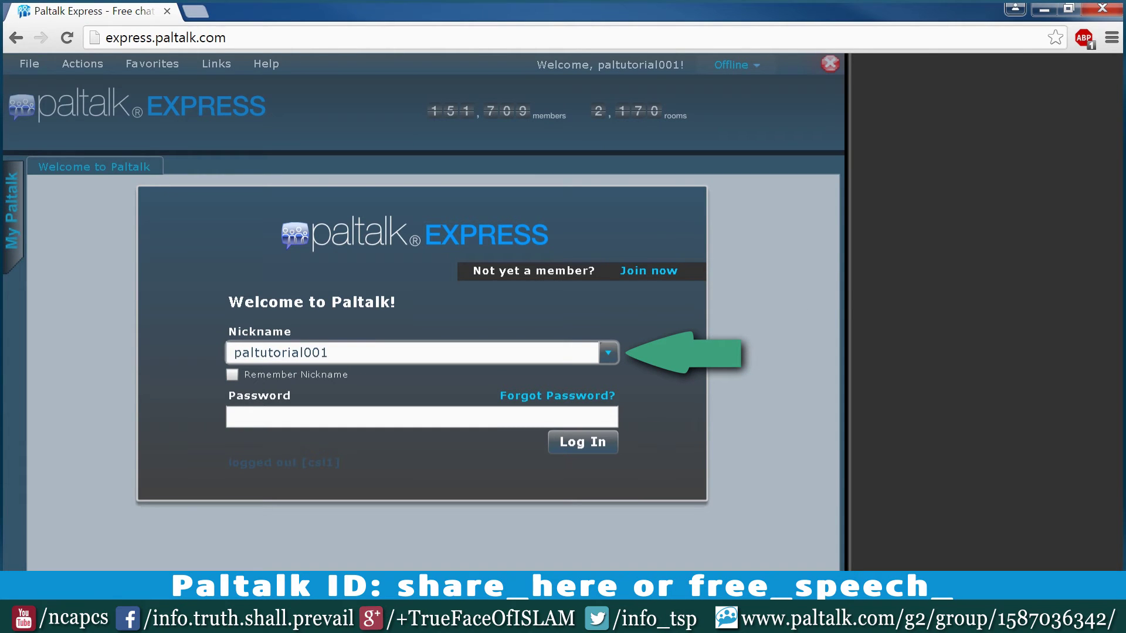
key(Tab)
text(*******)
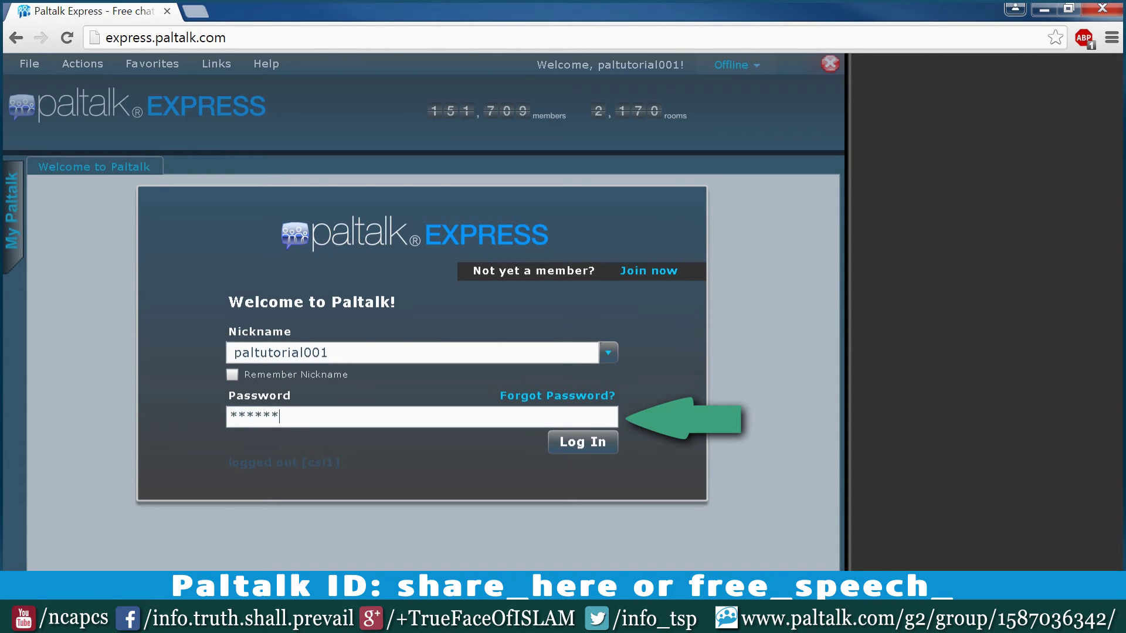
click(569, 441)
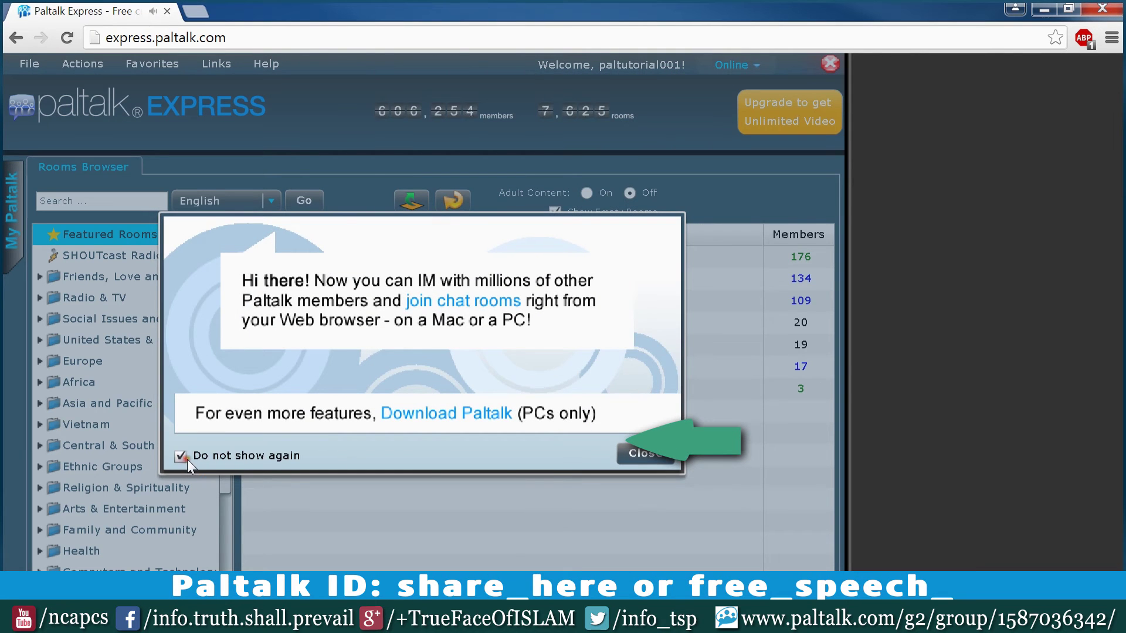
Dismiss the welcome popup for good and list the Social Issues and Politics > Human Rights rooms.
click(180, 456)
click(640, 453)
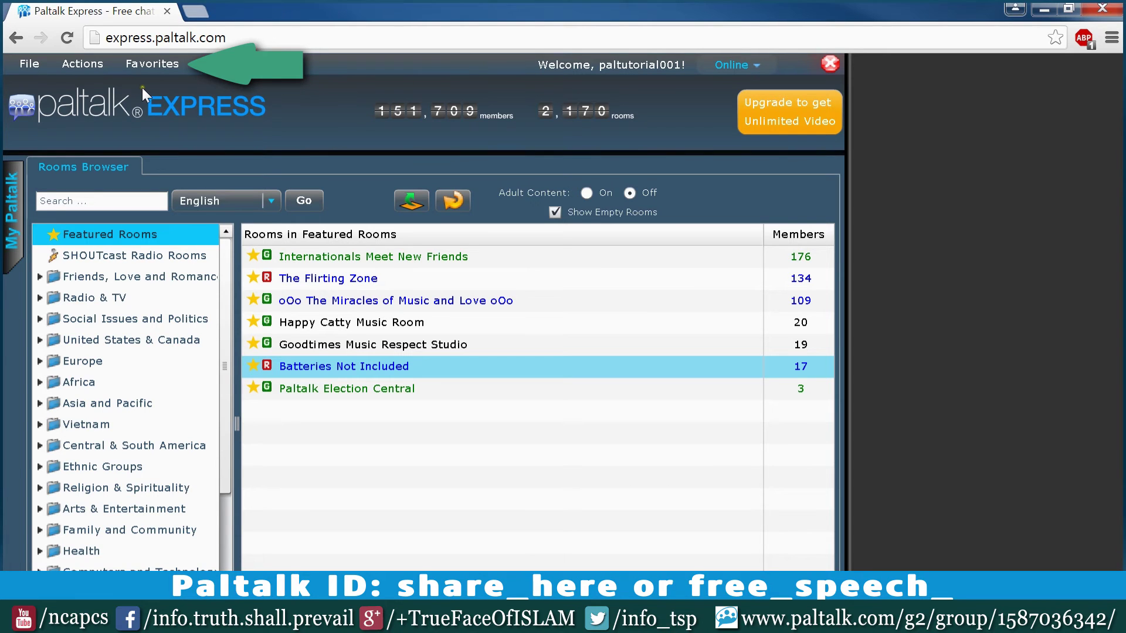
click(41, 319)
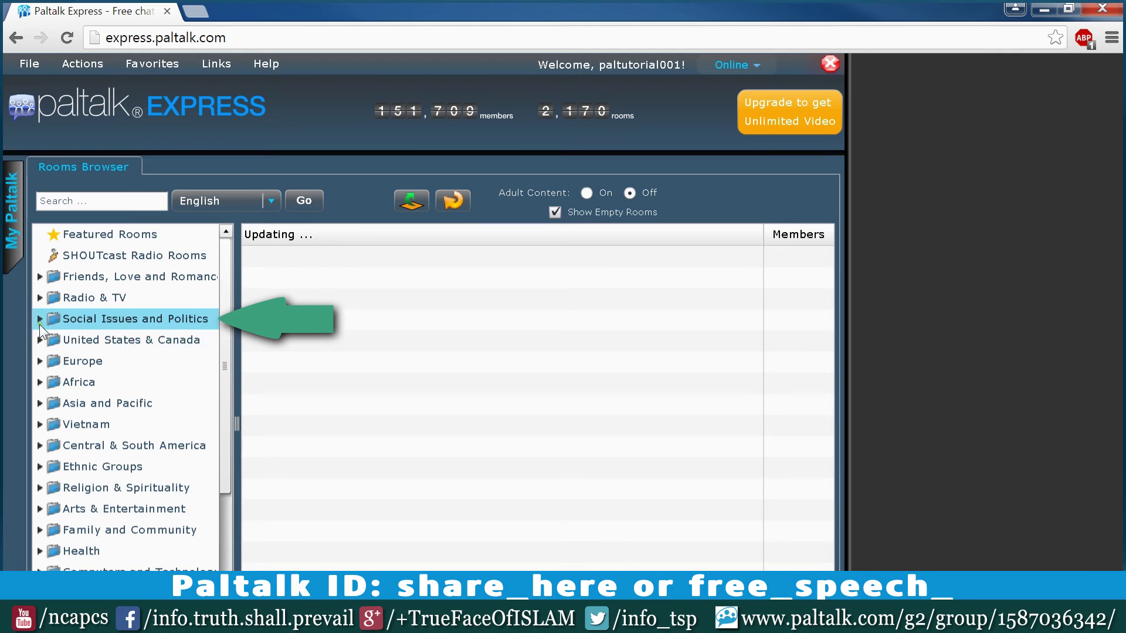
click(41, 320)
click(78, 361)
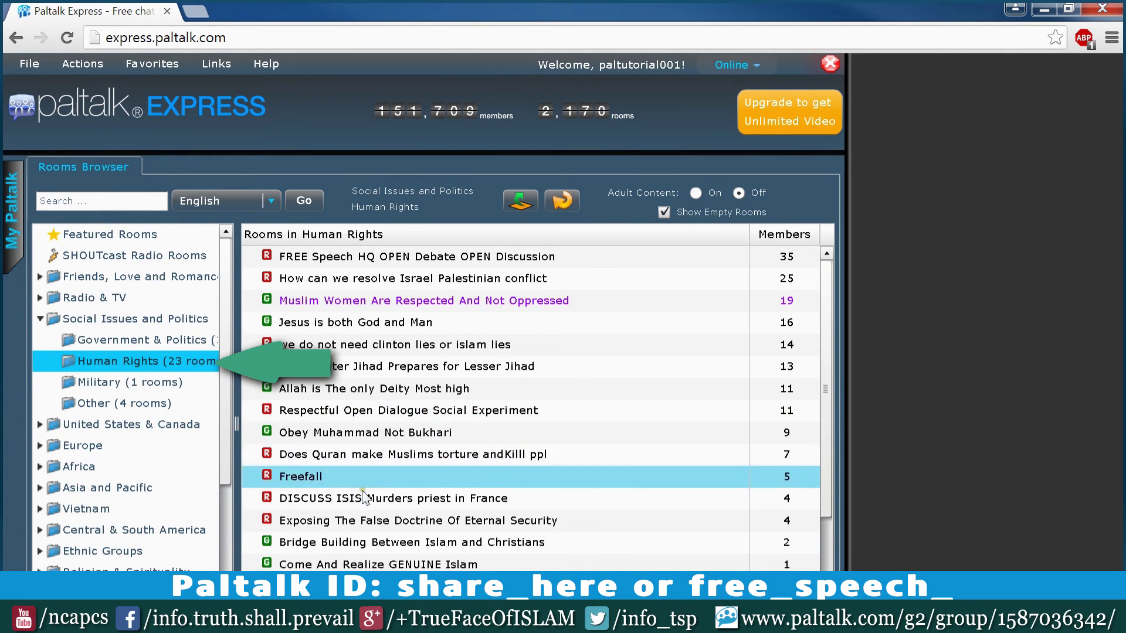
Add Non-Muslims And Muslims Lets Reason Together to favorites and dismiss the notice.
scroll(384, 557, down, 2)
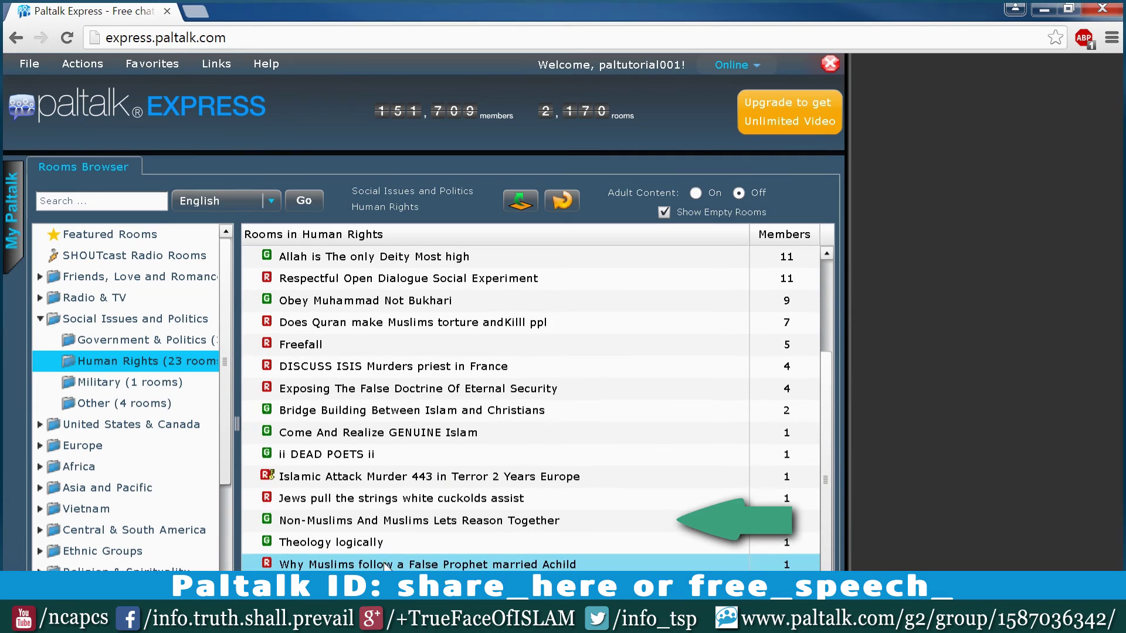
right_click(349, 526)
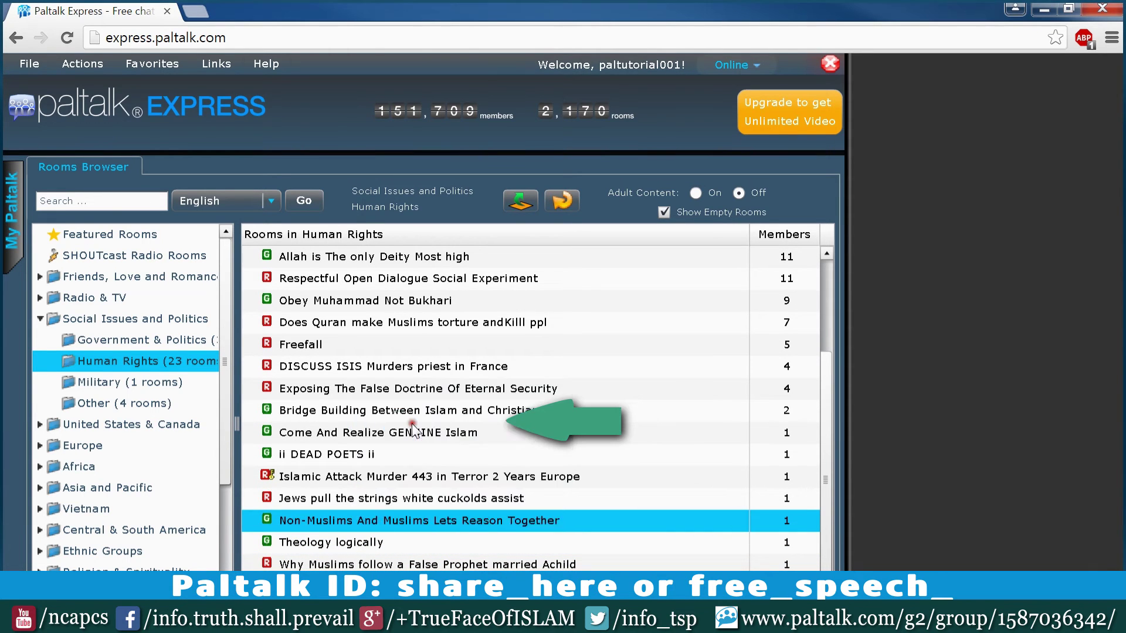
click(414, 420)
click(533, 418)
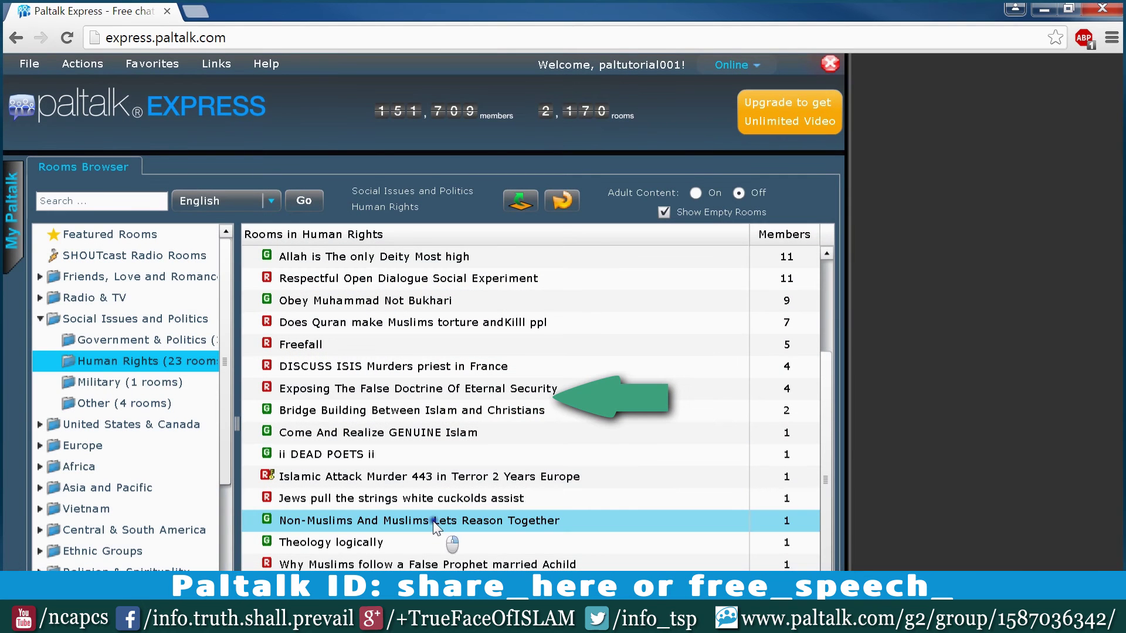
Join Non-Muslims And Muslims Lets Reason Together from its context menu, then close its tab.
right_click(433, 520)
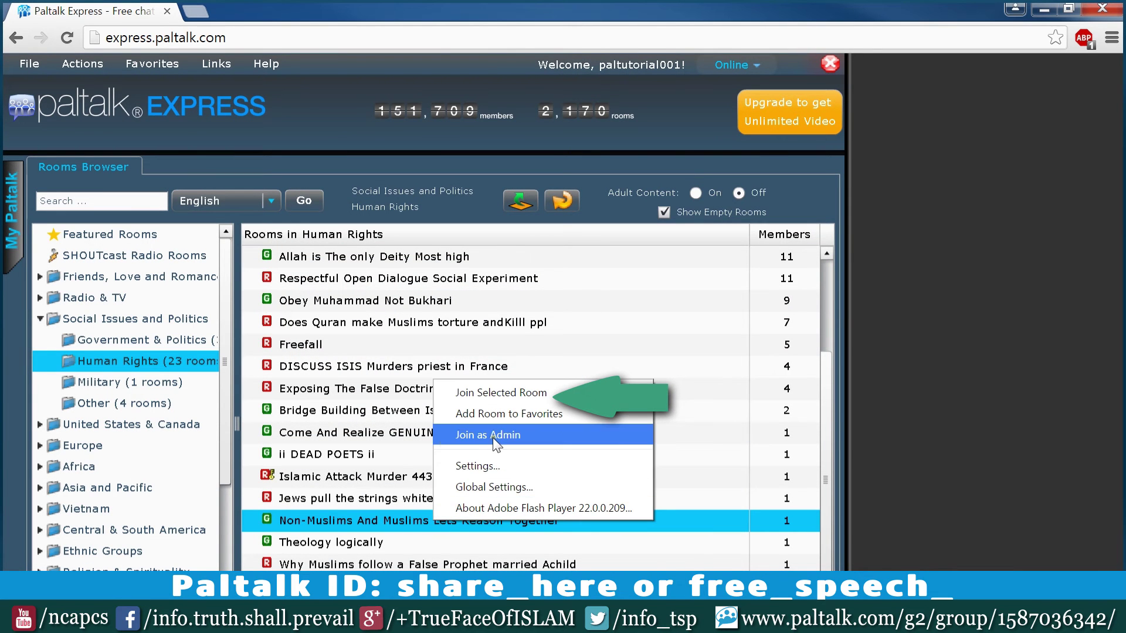
click(492, 392)
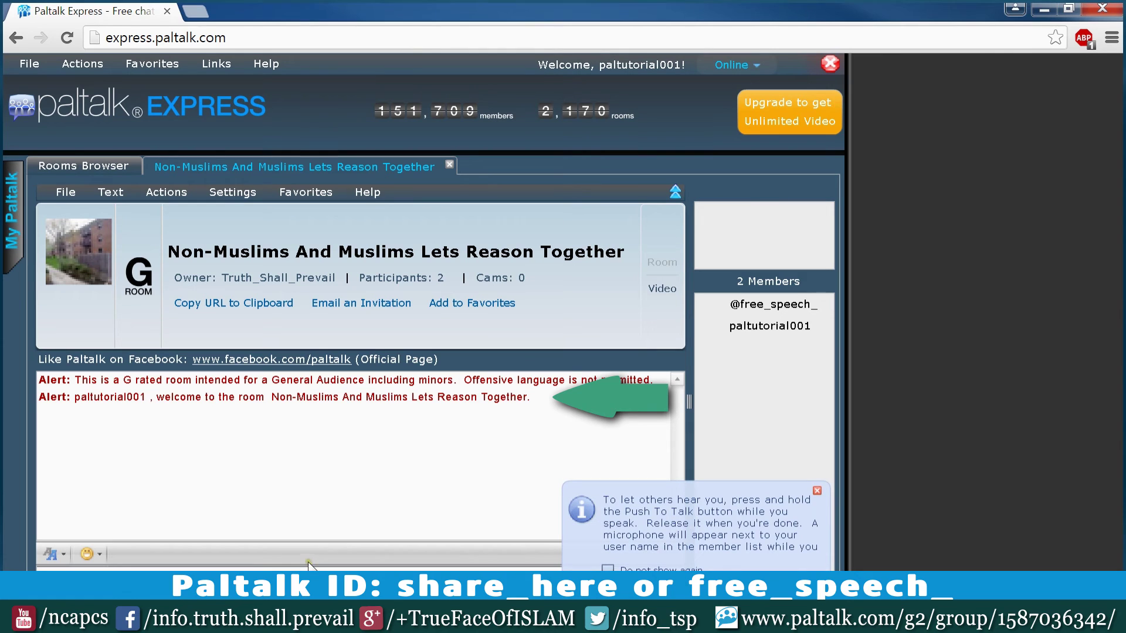
click(450, 164)
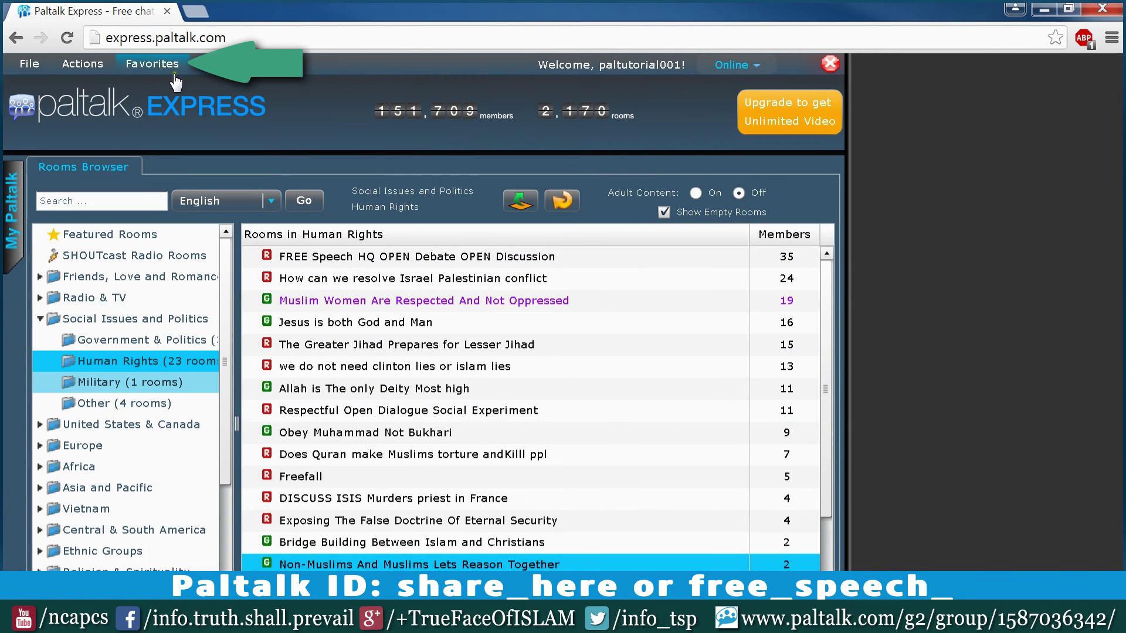